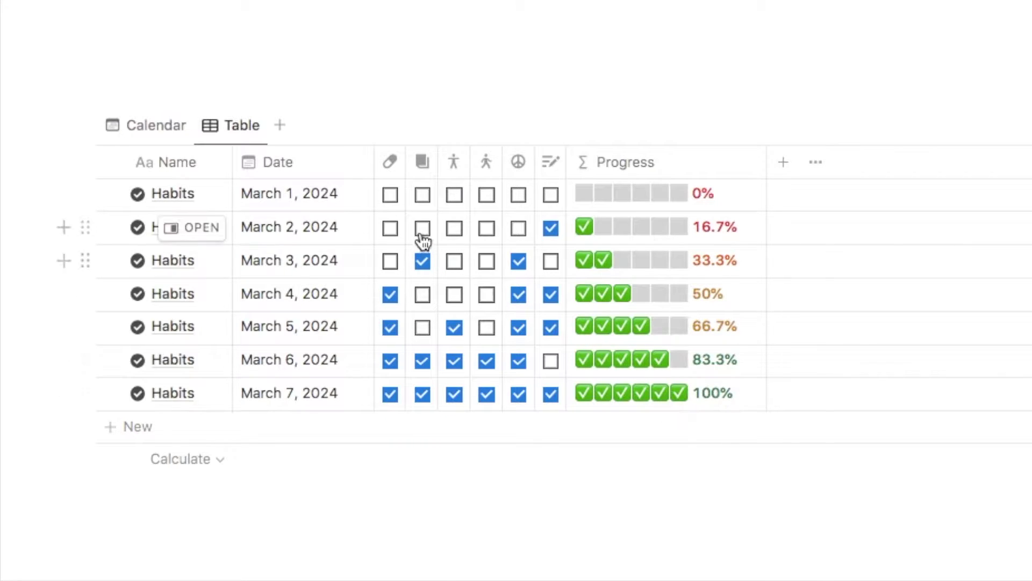
- Tick all six March 1 habits so Progress hits 100%, then show the Calendar view
left_click(392, 196)
left_click(424, 196)
left_click(455, 197)
left_click(488, 197)
left_click(520, 196)
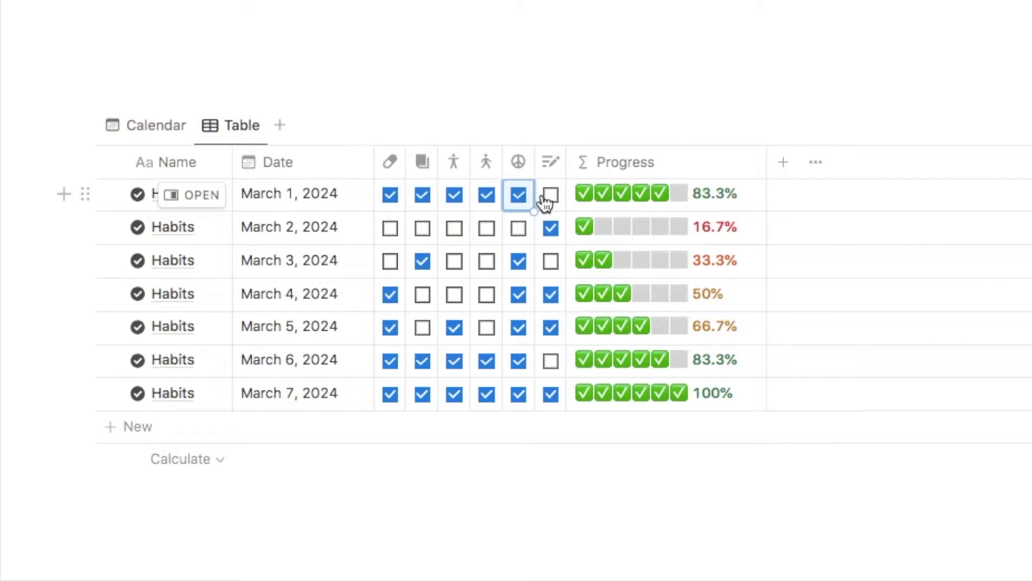
left_click(549, 197)
left_click(157, 128)
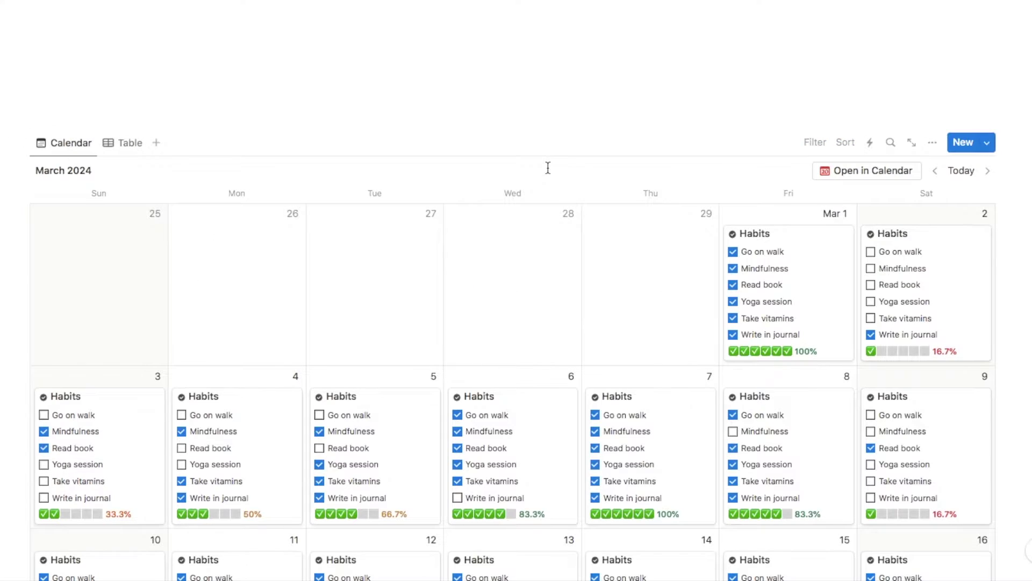
- Toggle the March 6 Write in journal habit on and back off in the calendar
scroll(548, 168, "down", 5)
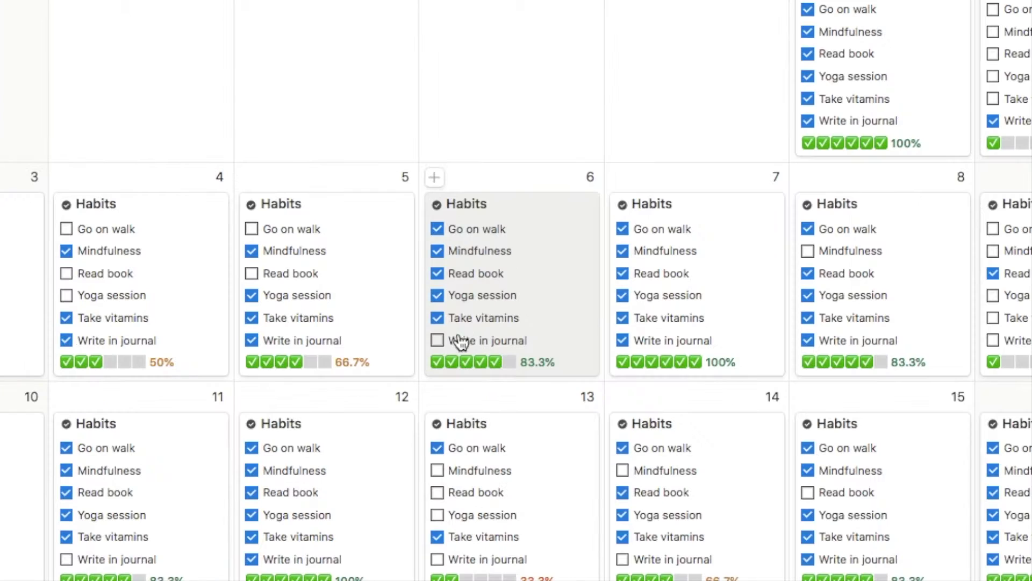
left_click(437, 340)
left_click(438, 342)
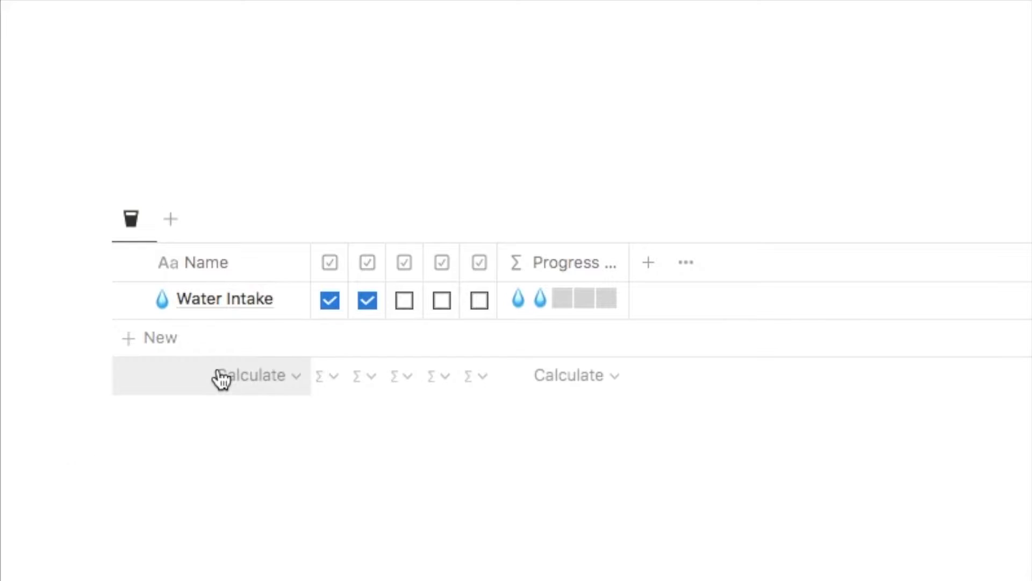
- Test the Water Intake progress bar by toggling boxes three to five, ending with all five ticked
left_click(404, 302)
left_click(441, 307)
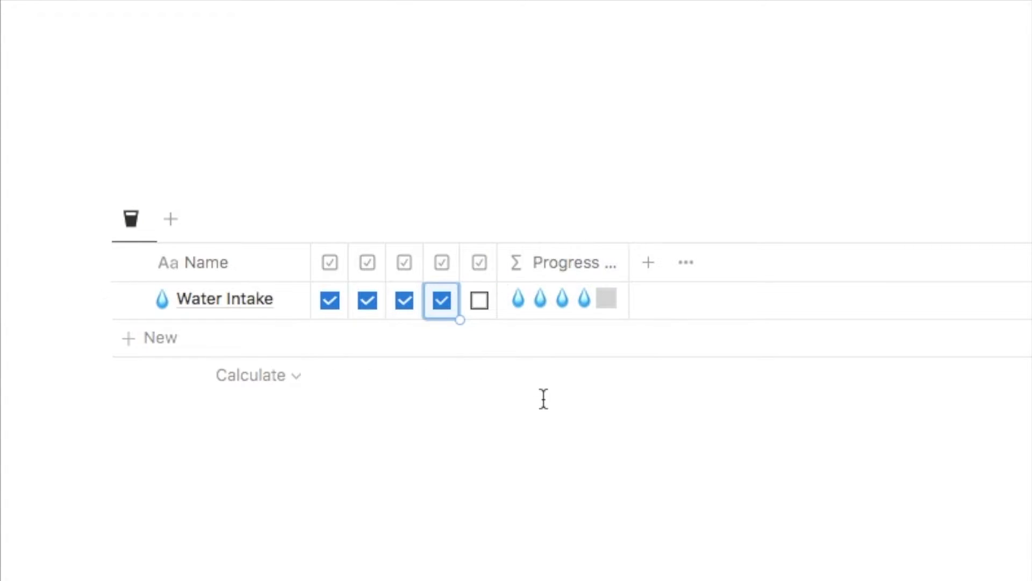
left_click(480, 303)
left_click(480, 307)
left_click(442, 306)
left_click(404, 302)
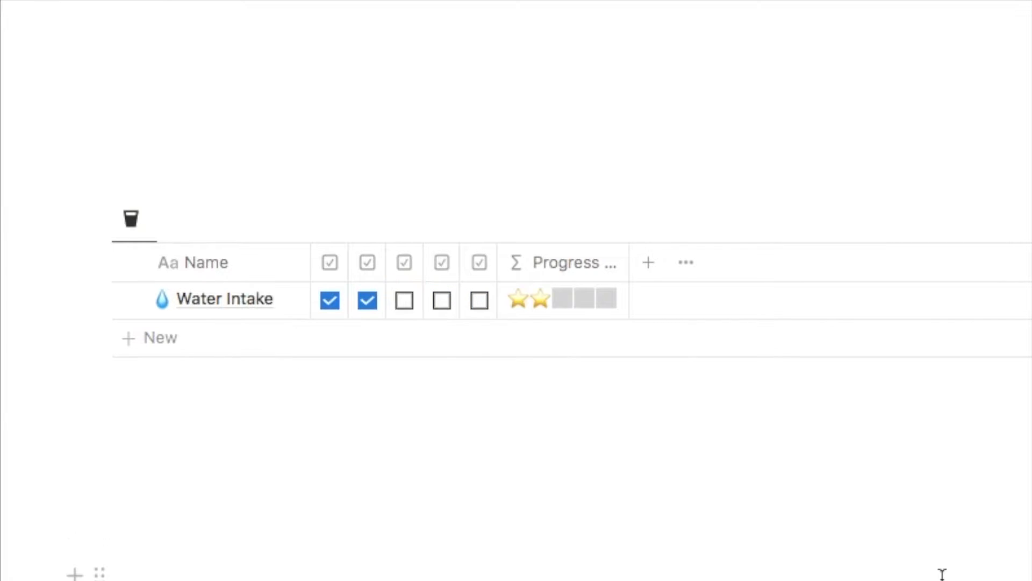
left_click(407, 311)
left_click(437, 310)
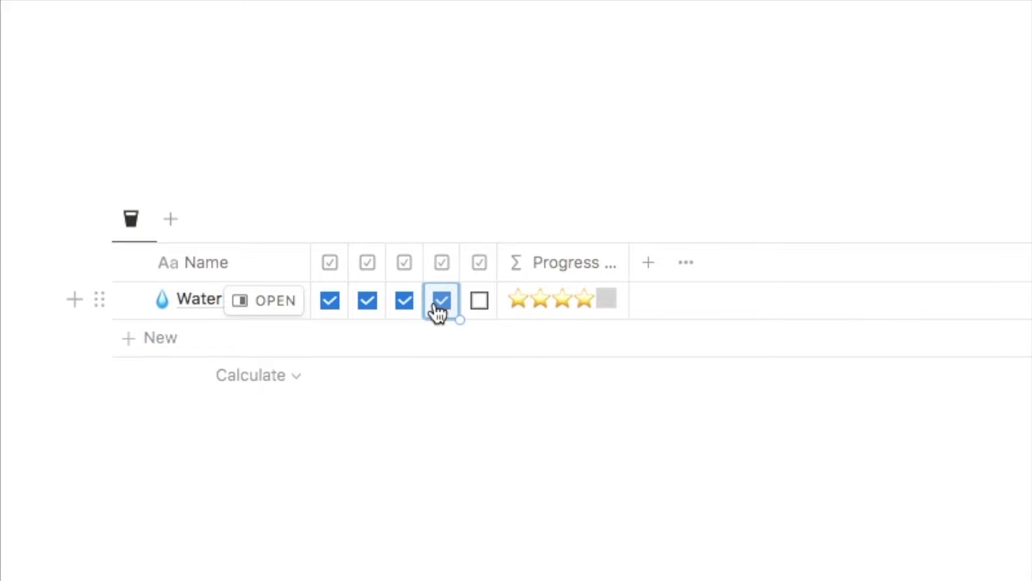
left_click(476, 311)
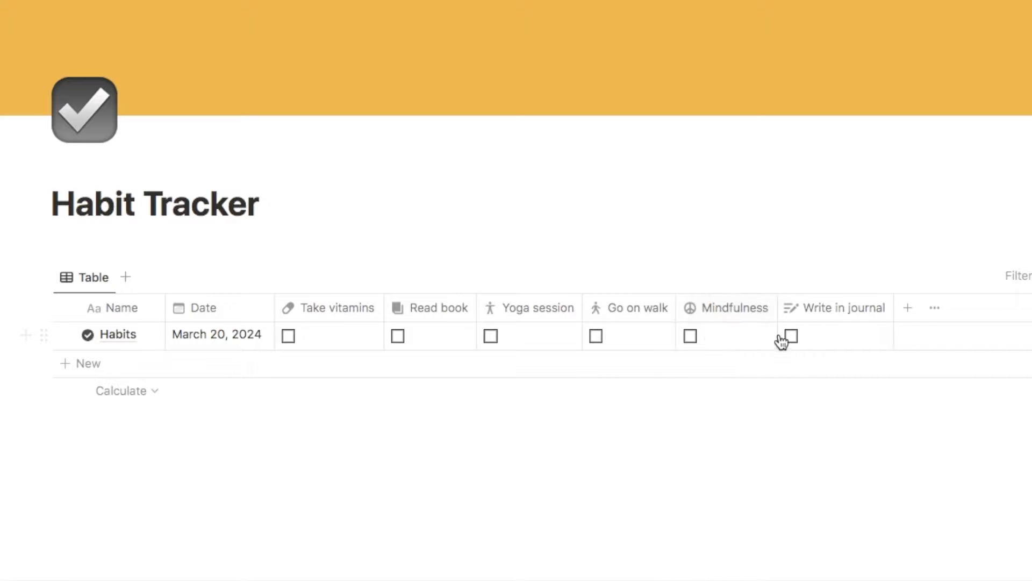
left_click(290, 337)
left_click(398, 337)
left_click(490, 337)
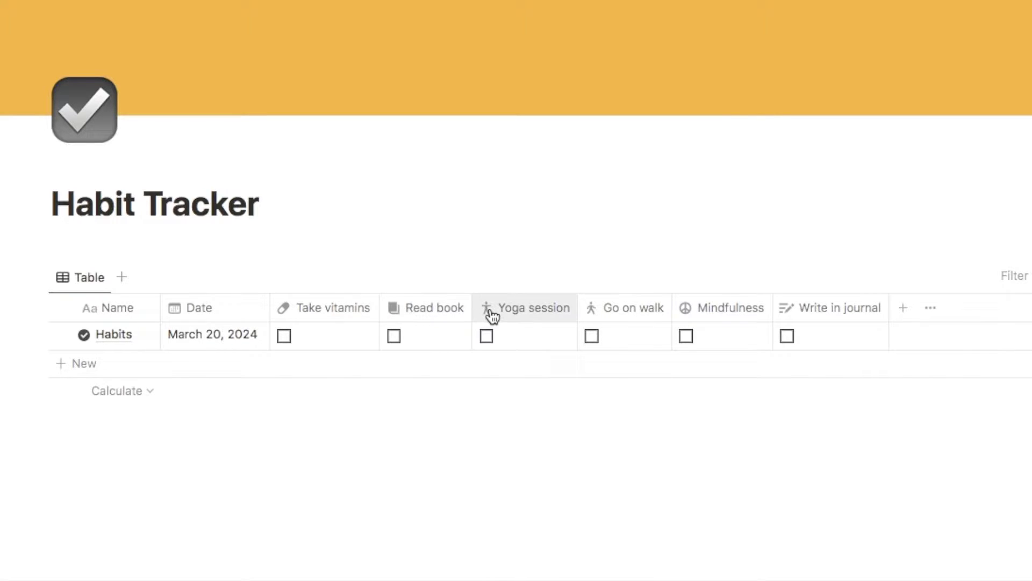
- Narrow the Take vitamins, Read book and Yoga session columns to icon width
left_click_drag(380, 308, 293, 320)
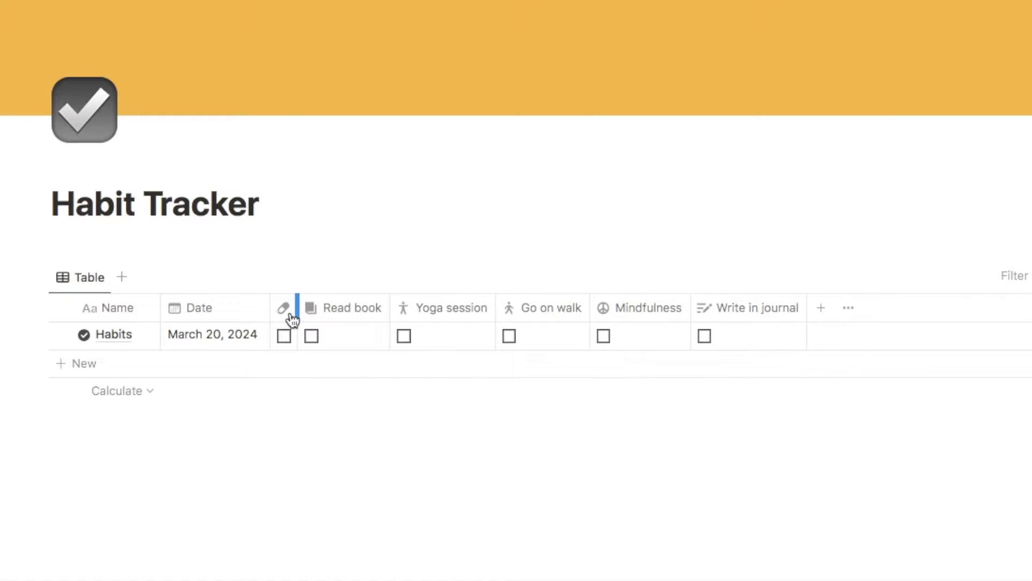
left_click_drag(390, 308, 316, 317)
left_click_drag(428, 308, 337, 317)
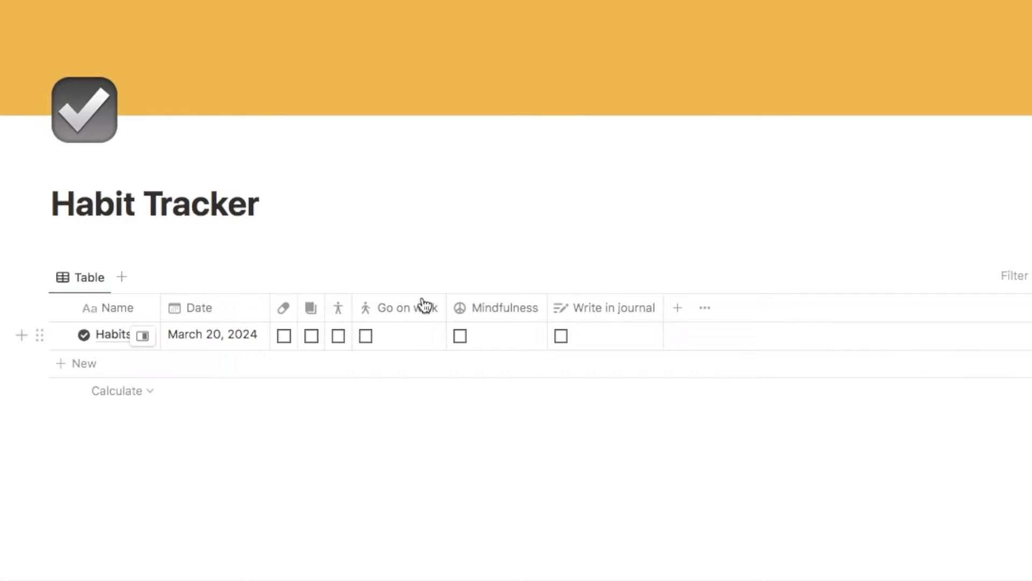
- Bring up the Go on walk property's icon choices and browse through them
left_click(386, 311)
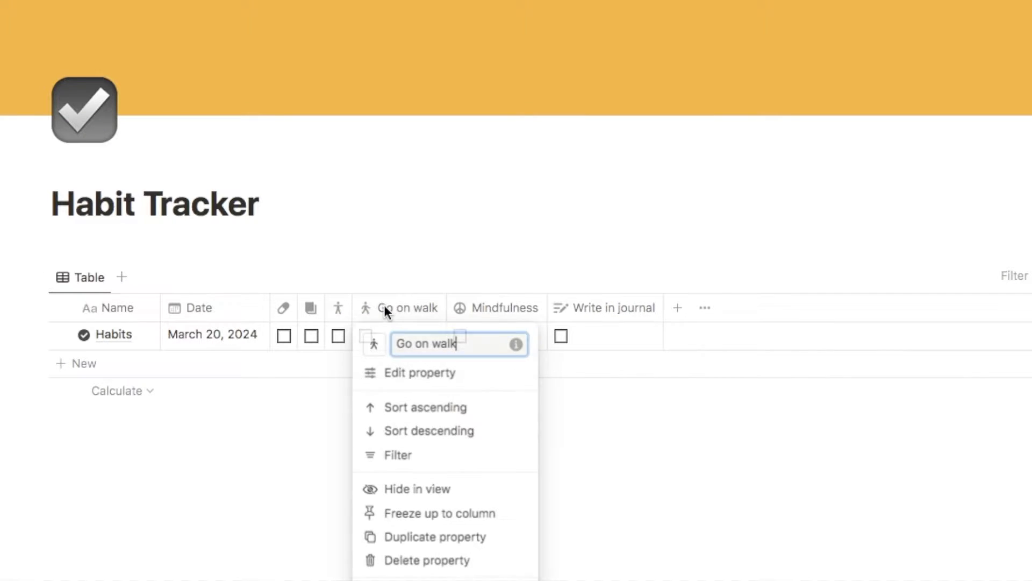
left_click(374, 347)
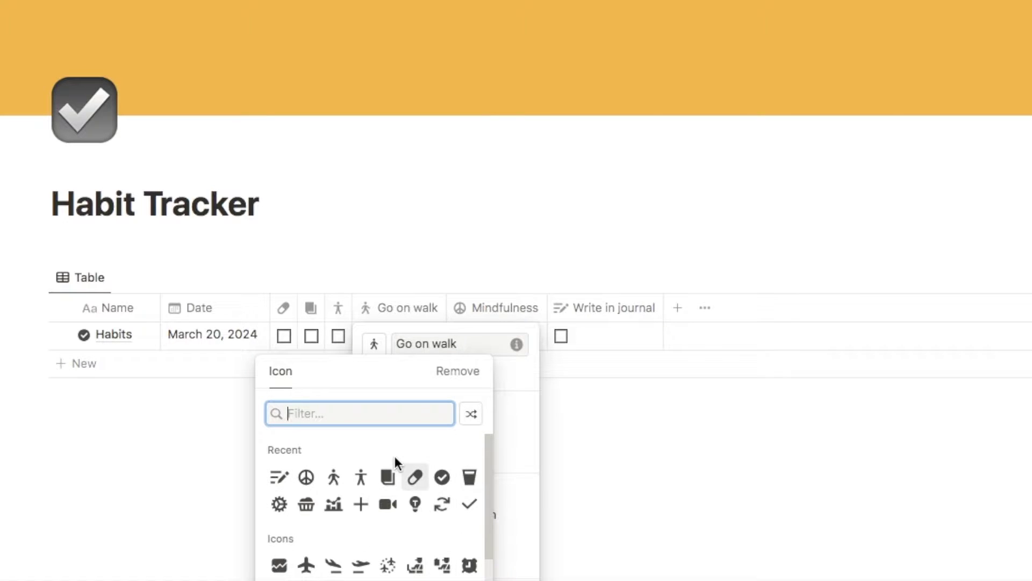
scroll(361, 503, "down", 10)
scroll(362, 506, "down", 10)
scroll(361, 505, "down", 15)
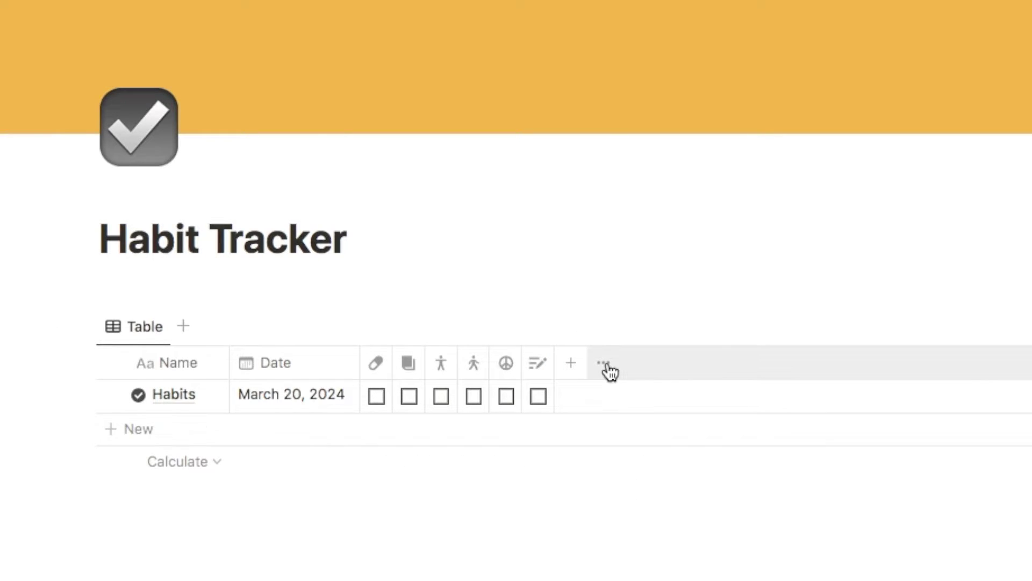
- Create a new Formula property, rename it Progress, and open its empty formula editor
left_click(572, 366)
type("form")
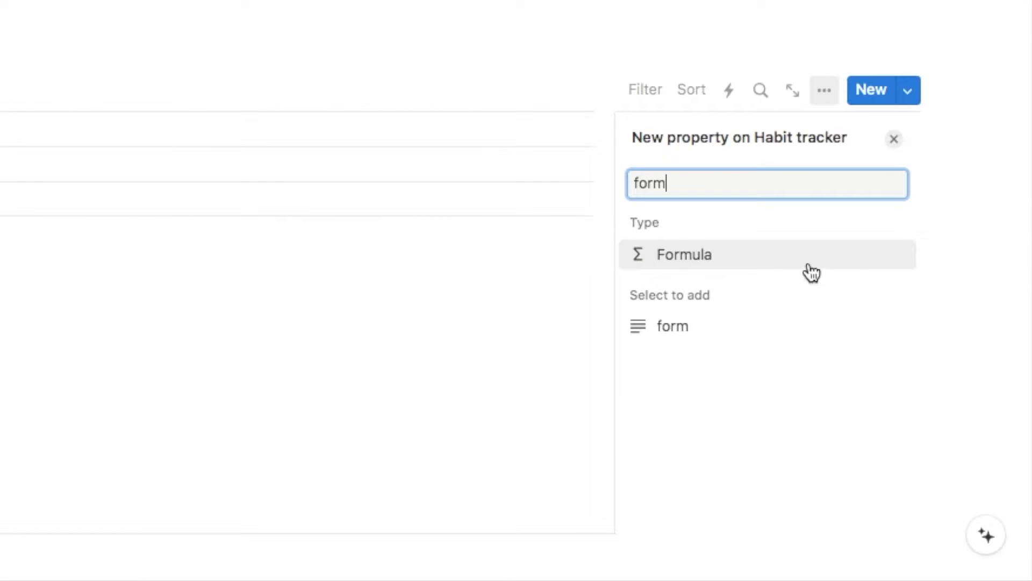
left_click(701, 257)
key("super+a")
type("Progress")
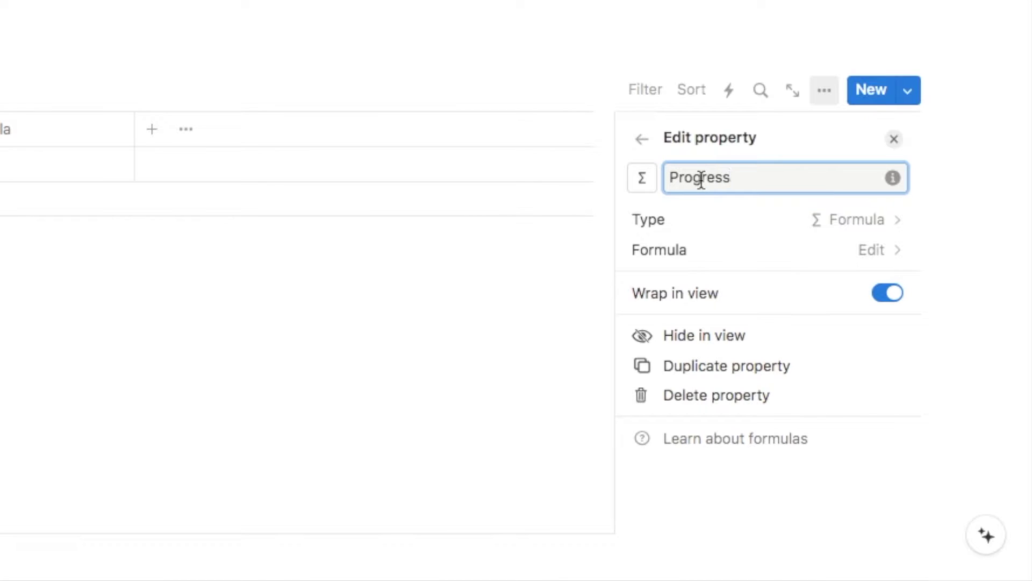
left_click(686, 257)
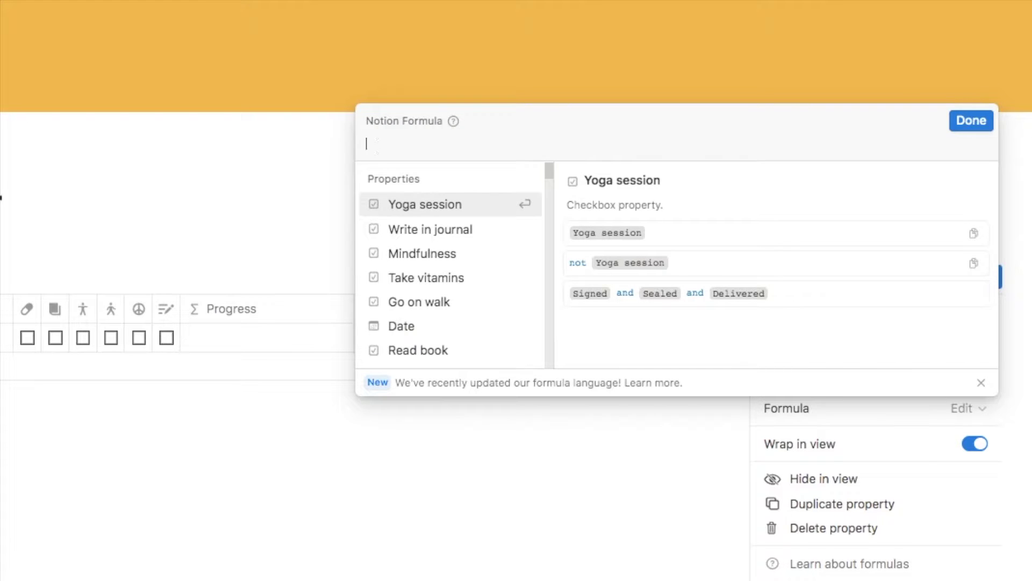
- Start the Progress formula with toNumber(Yoga session)
type("toNum")
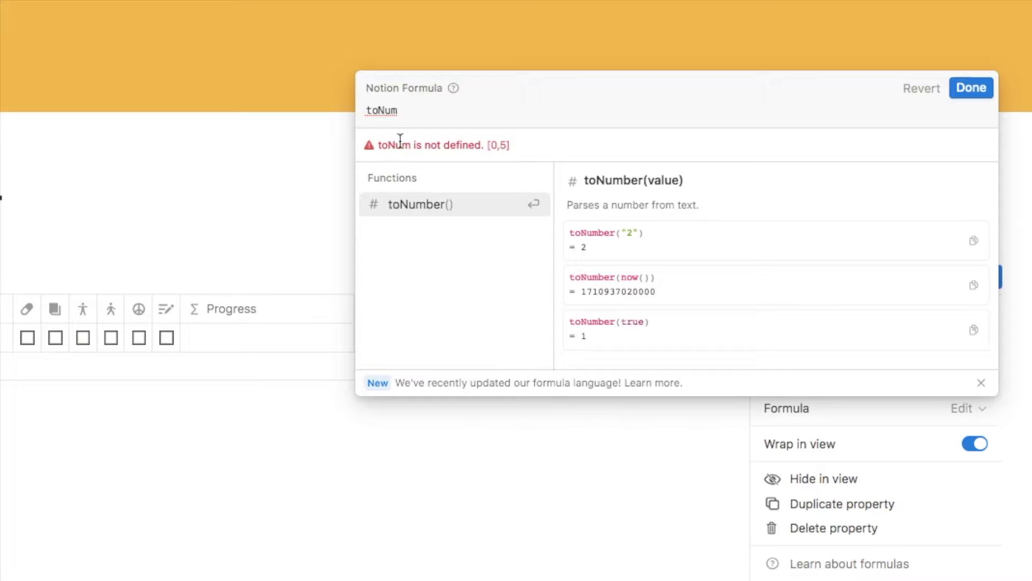
left_click(428, 208)
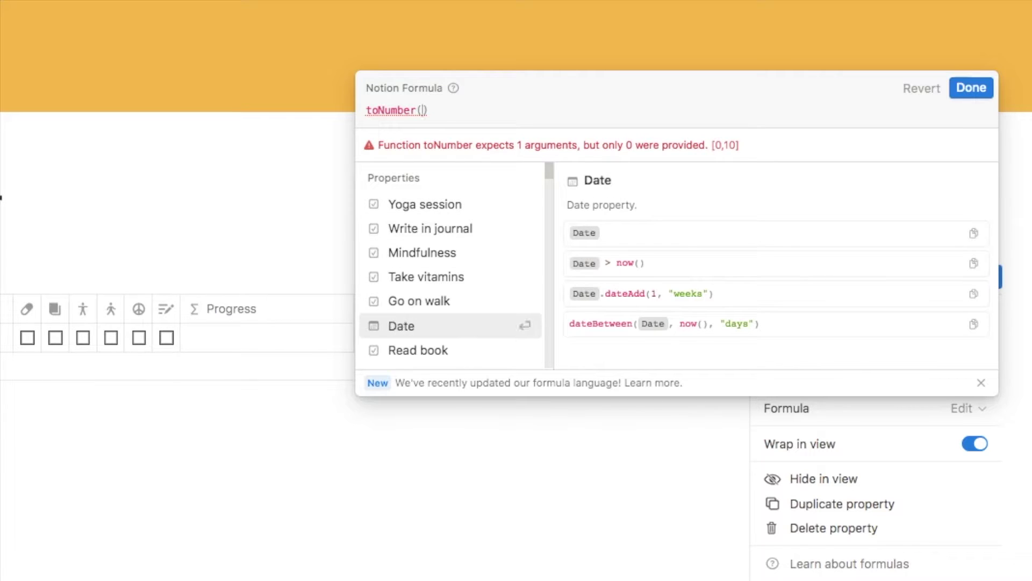
left_click(424, 210)
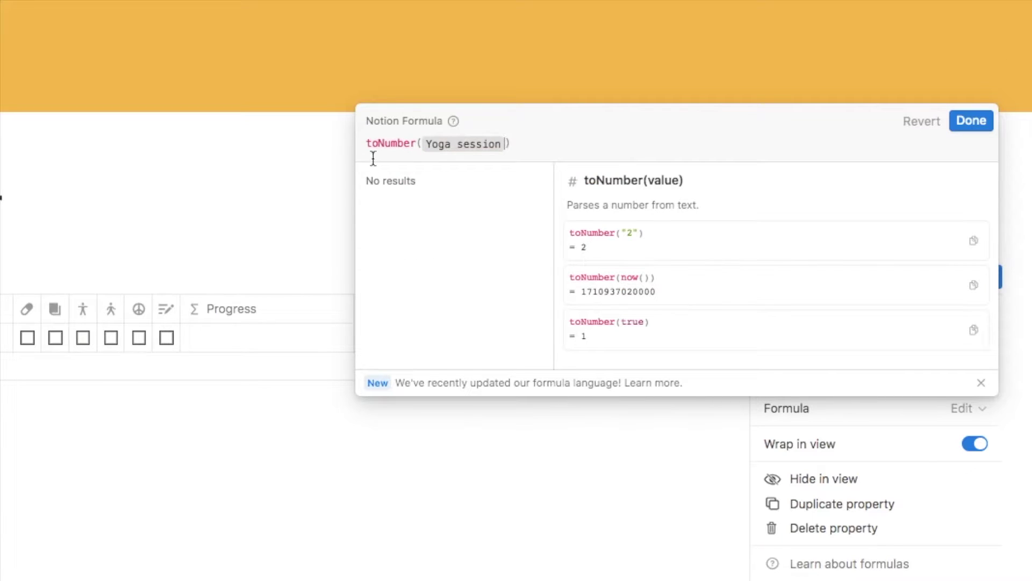
left_click(484, 152)
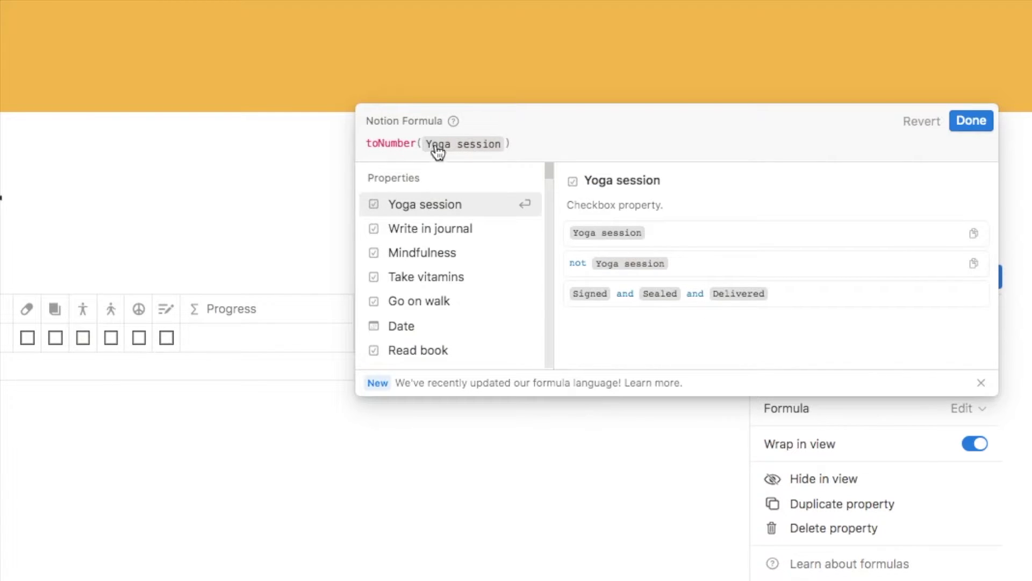
left_click(515, 144)
- Append + toNumber(Write in journal) and begin the next + toNumber term
type("+")
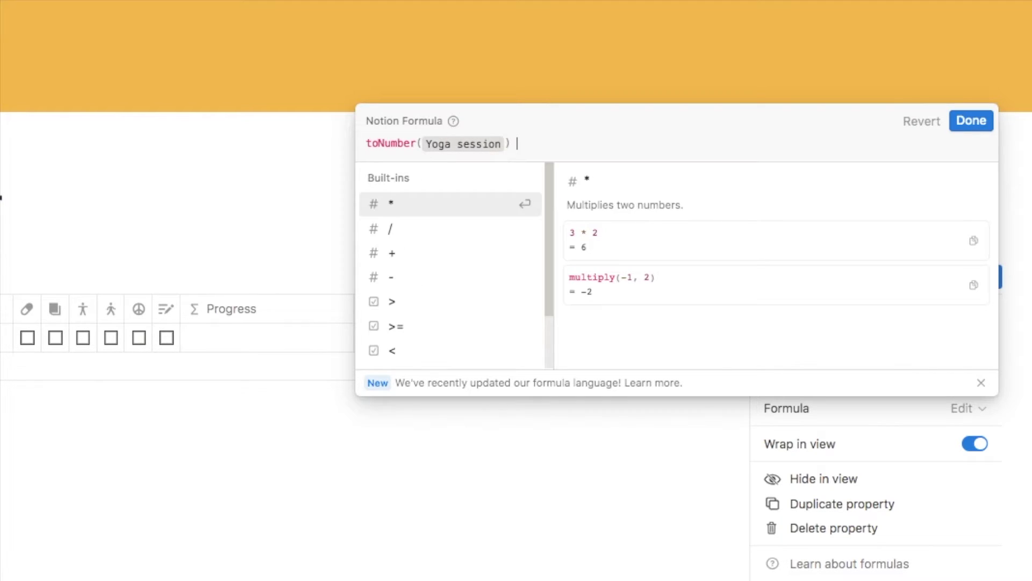
type(" toNu")
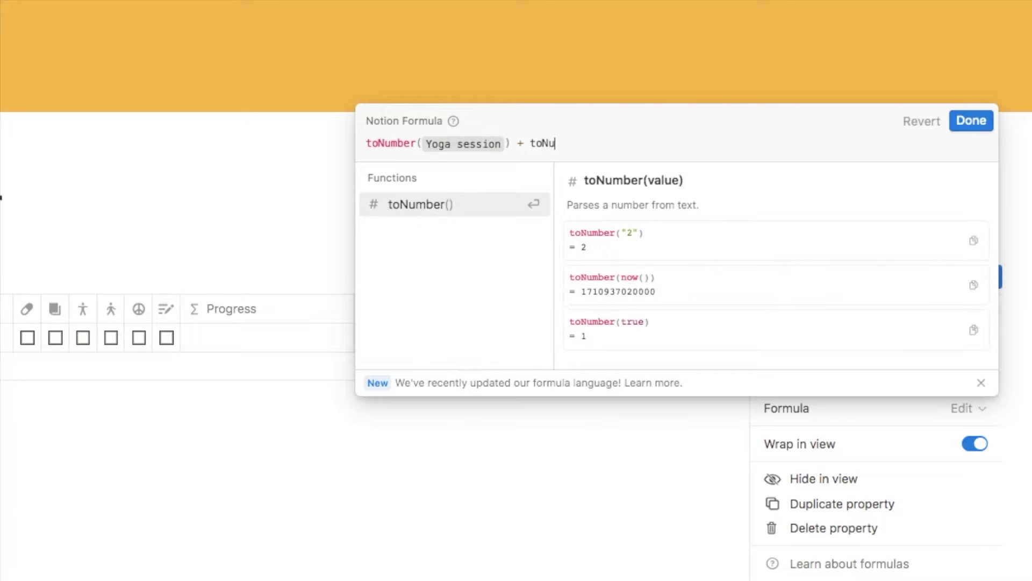
type("m")
left_click(436, 211)
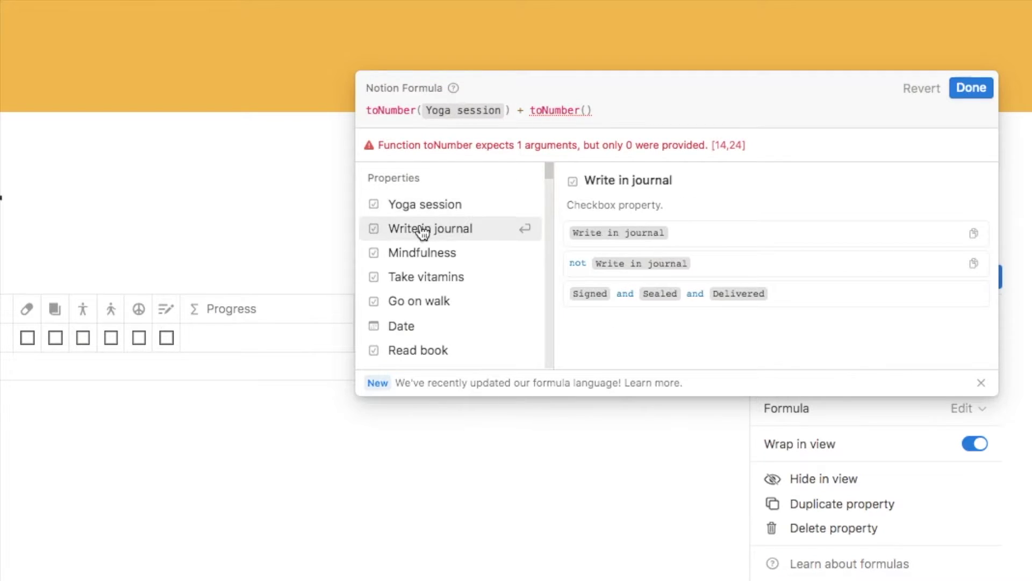
left_click(430, 231)
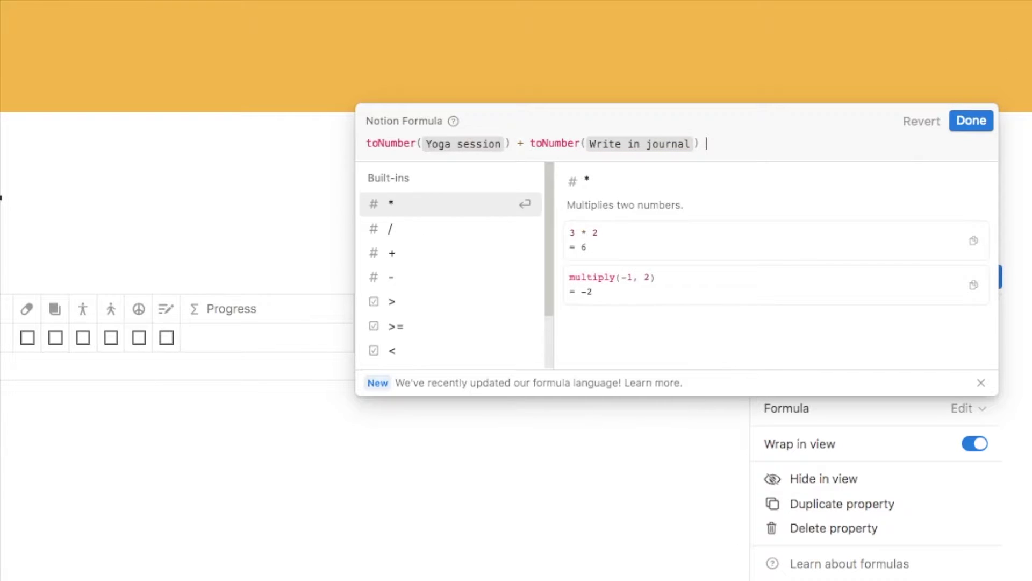
type("+ toNum")
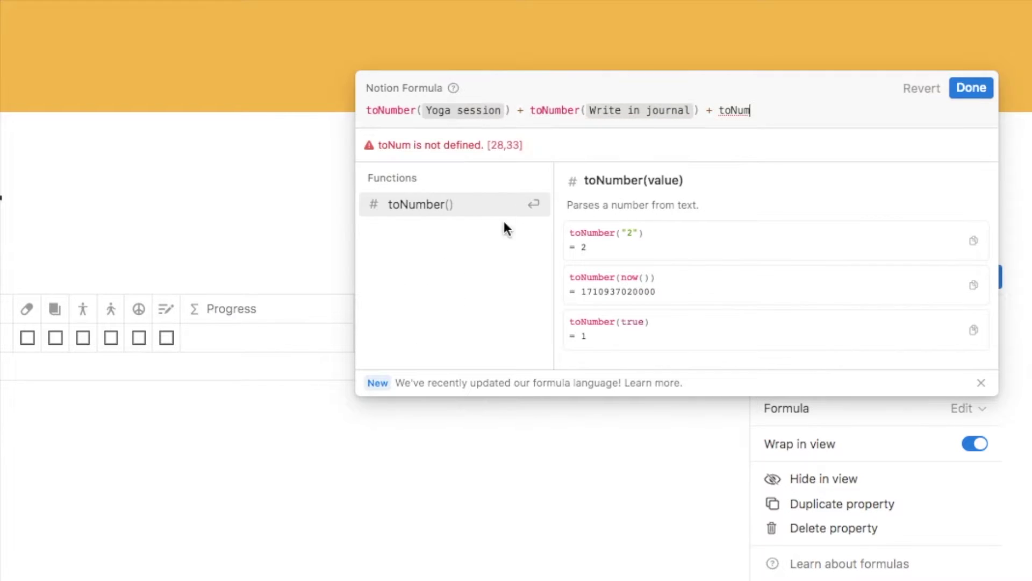
left_click(465, 207)
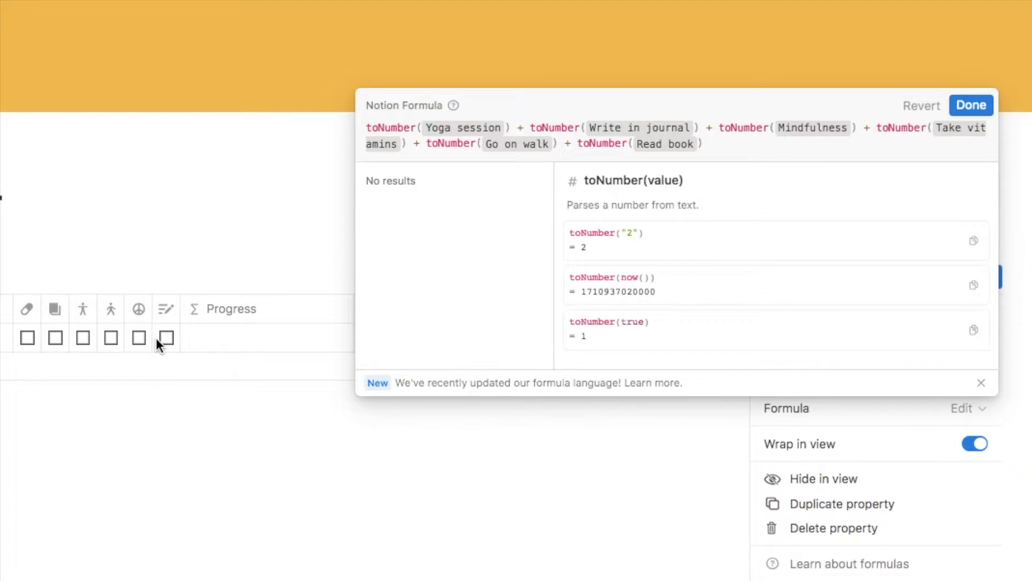
- Save the Progress formula and tick the first five habit checkboxes in the row
left_click(967, 107)
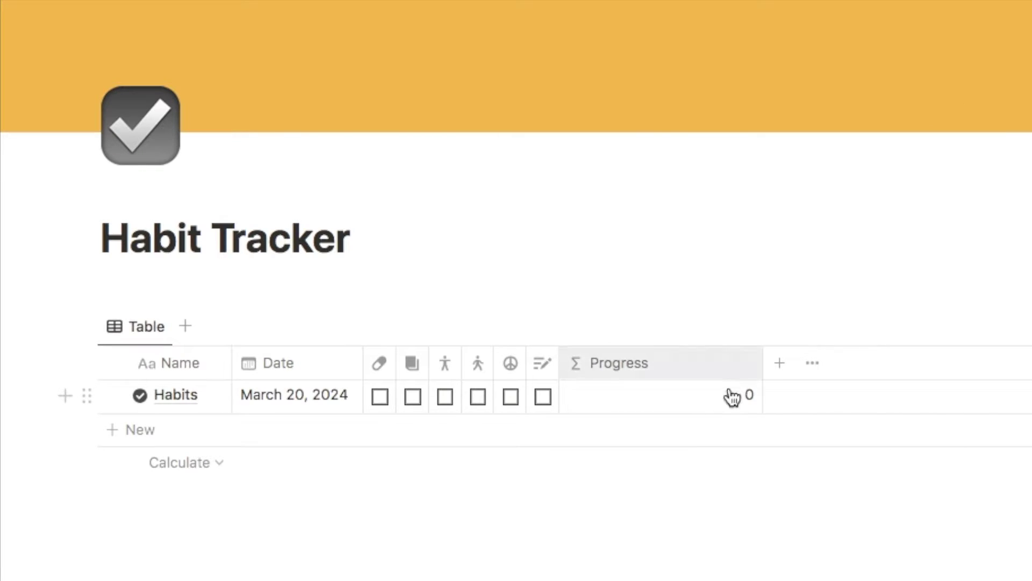
left_click(381, 399)
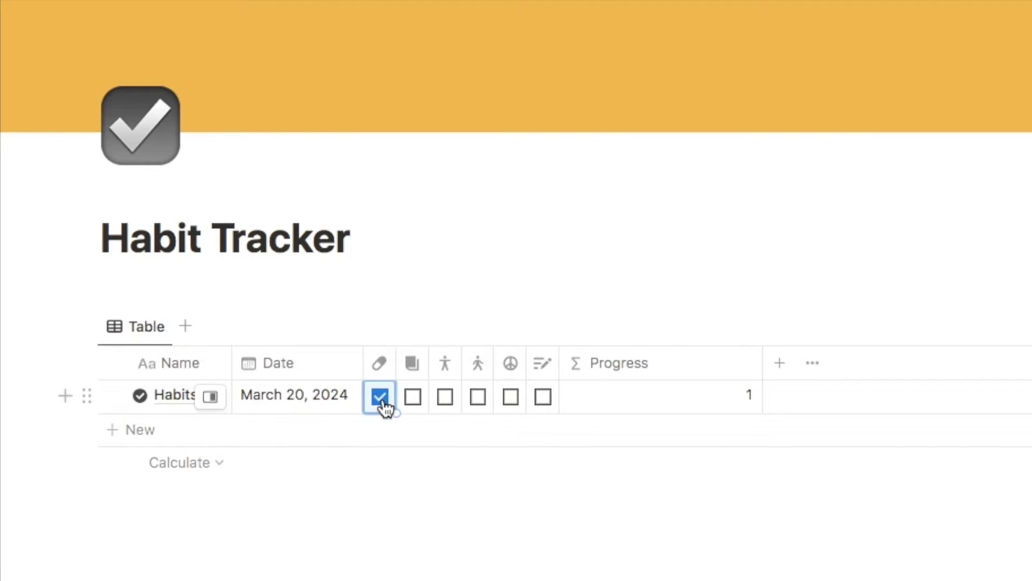
left_click(413, 399)
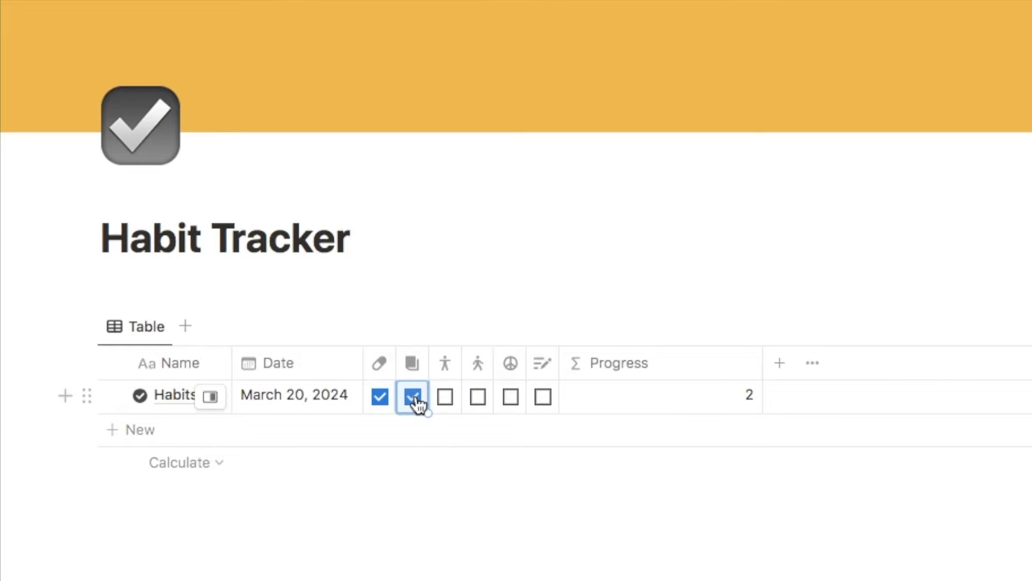
left_click(445, 400)
left_click(477, 400)
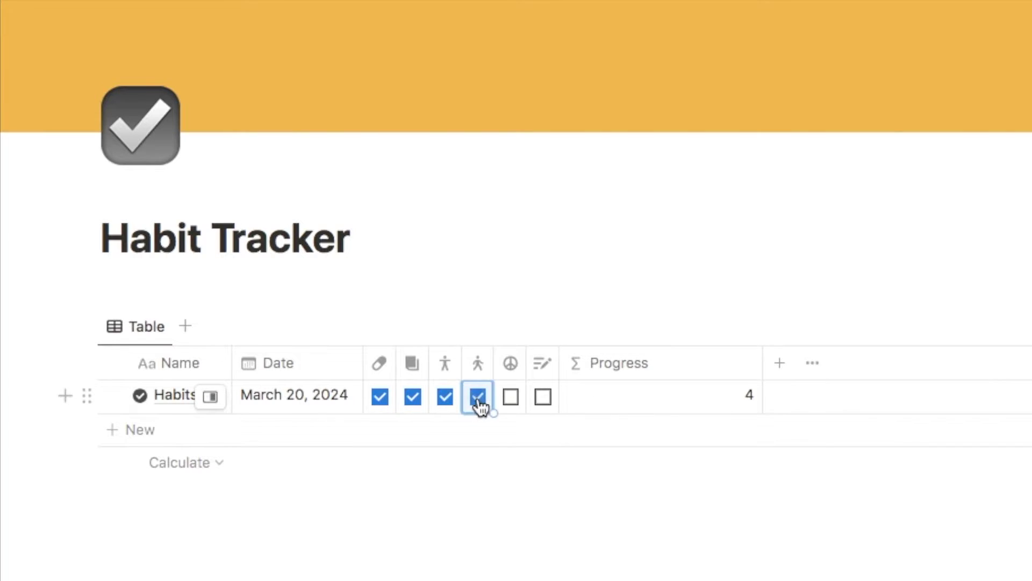
left_click(511, 397)
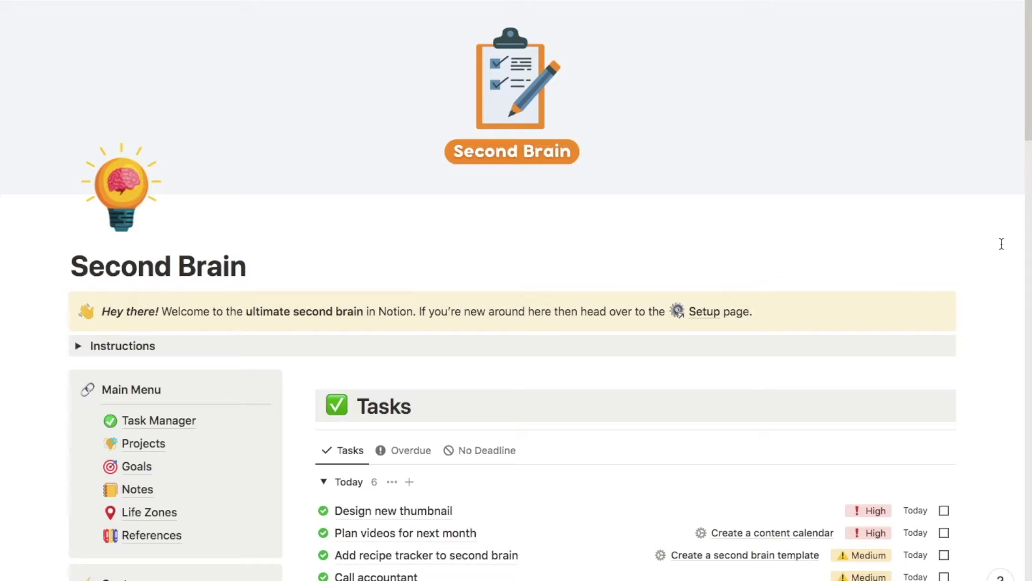
scroll(1001, 242, "down", 3)
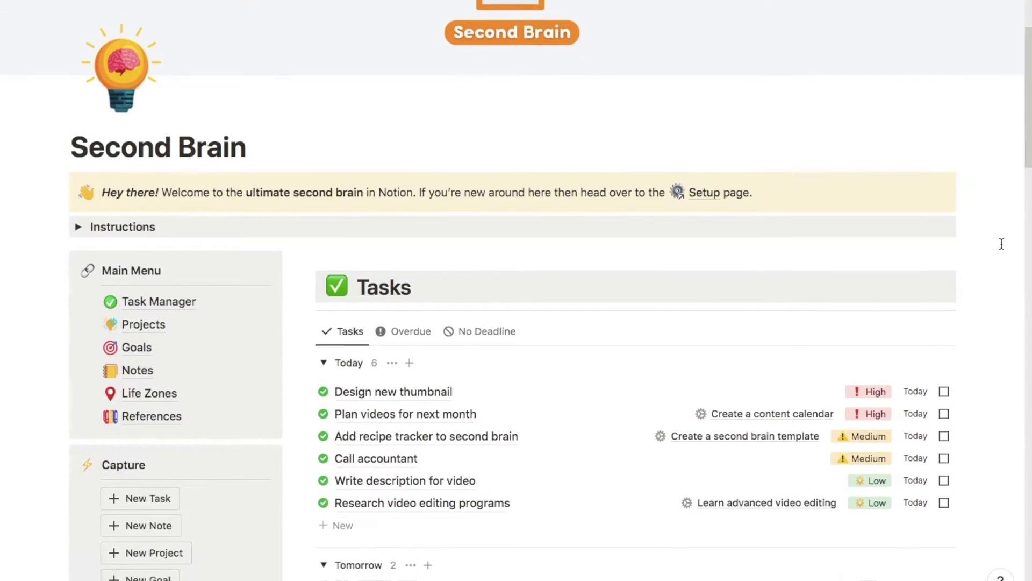
scroll(1001, 244, "down", 3)
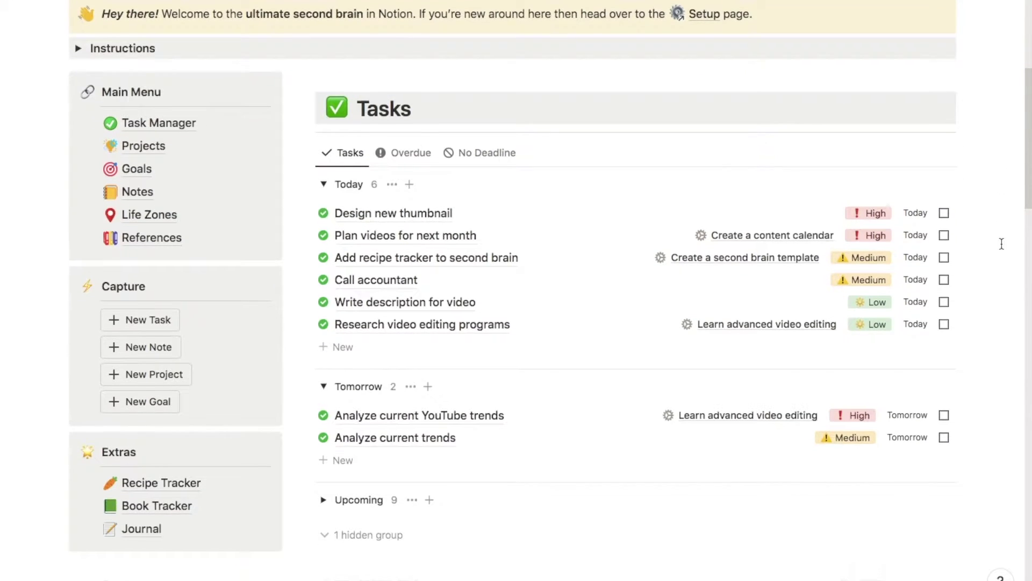
scroll(1002, 244, "down", 4)
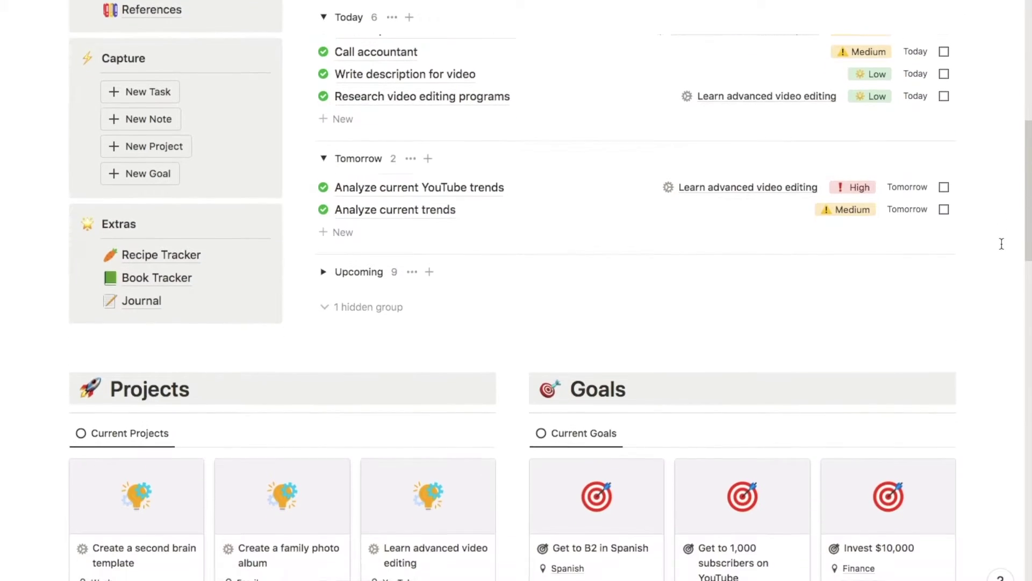
scroll(1001, 243, "down", 5)
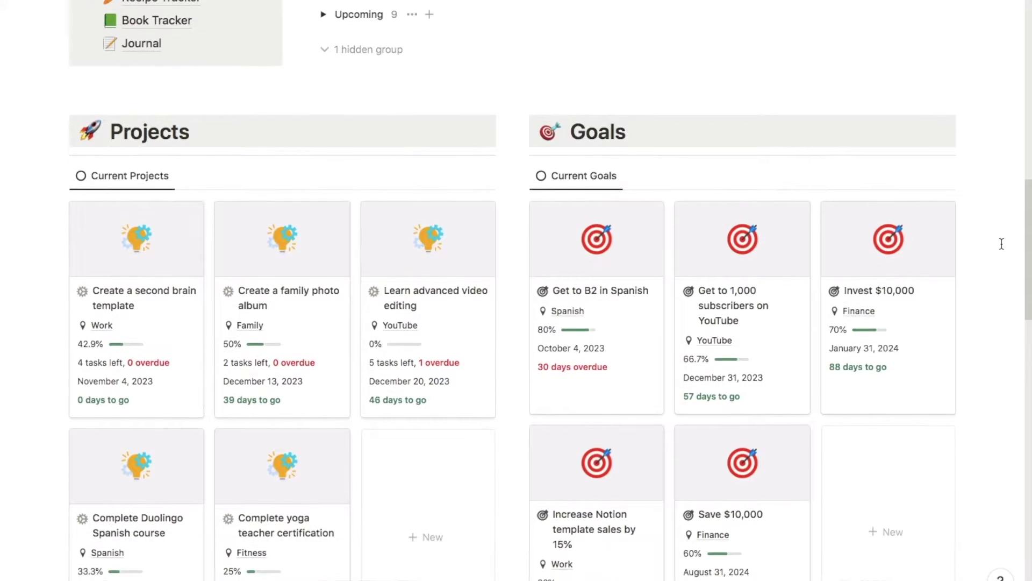
scroll(1001, 243, "down", 5)
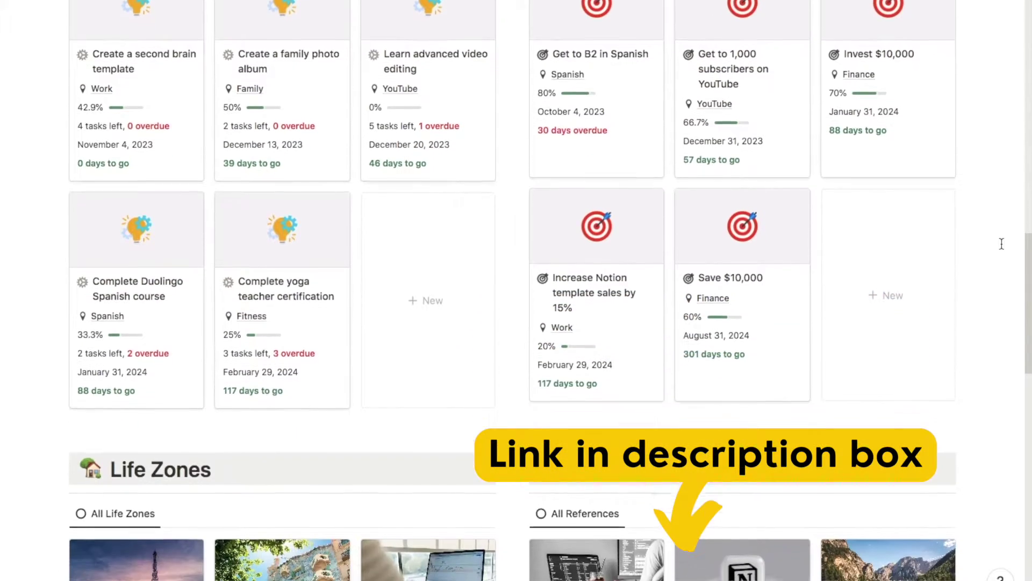
scroll(1002, 244, "down", 5)
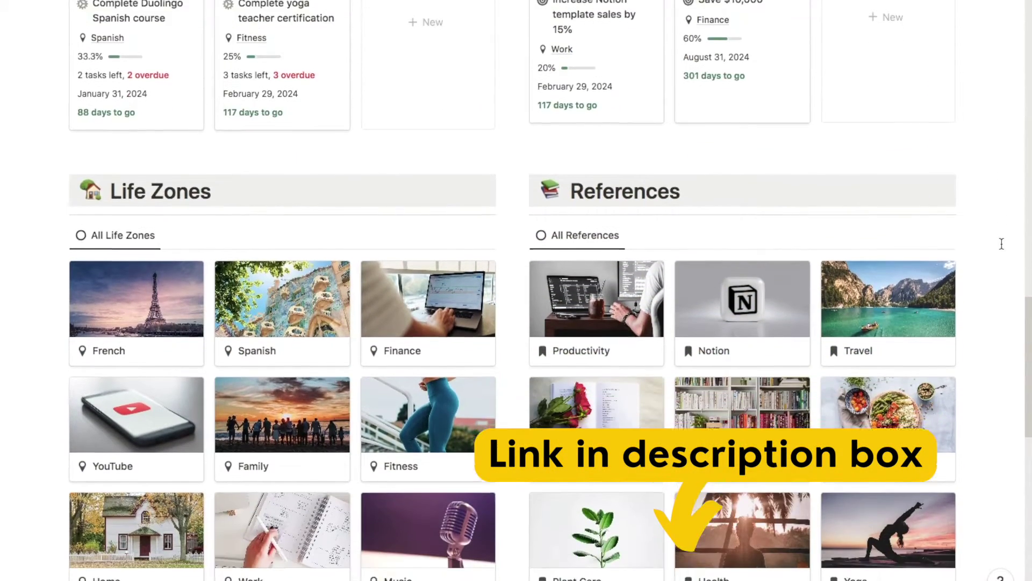
scroll(1002, 244, "down", 3)
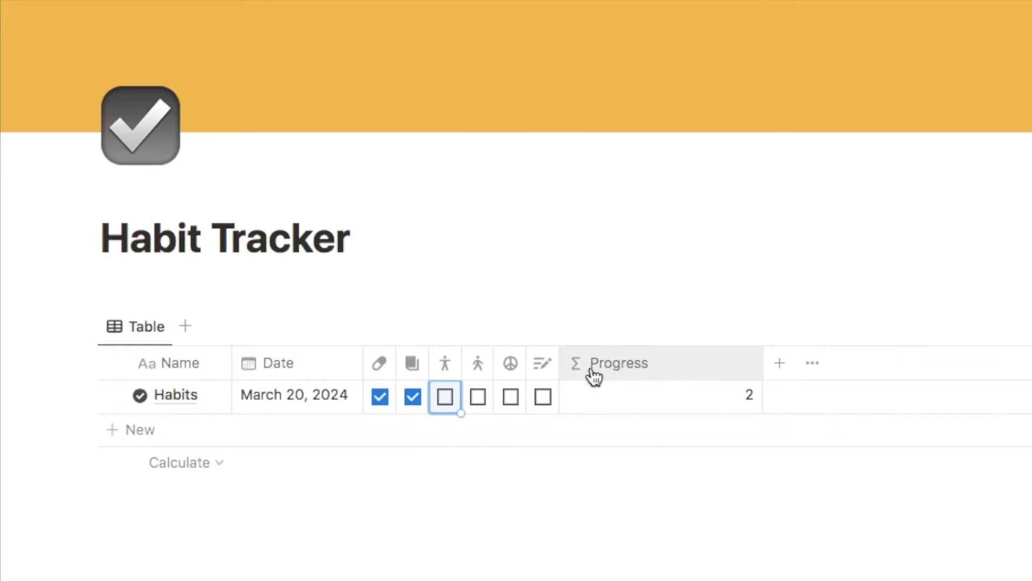
- Reopen the Progress formula through the column header's Edit property option
left_click(603, 370)
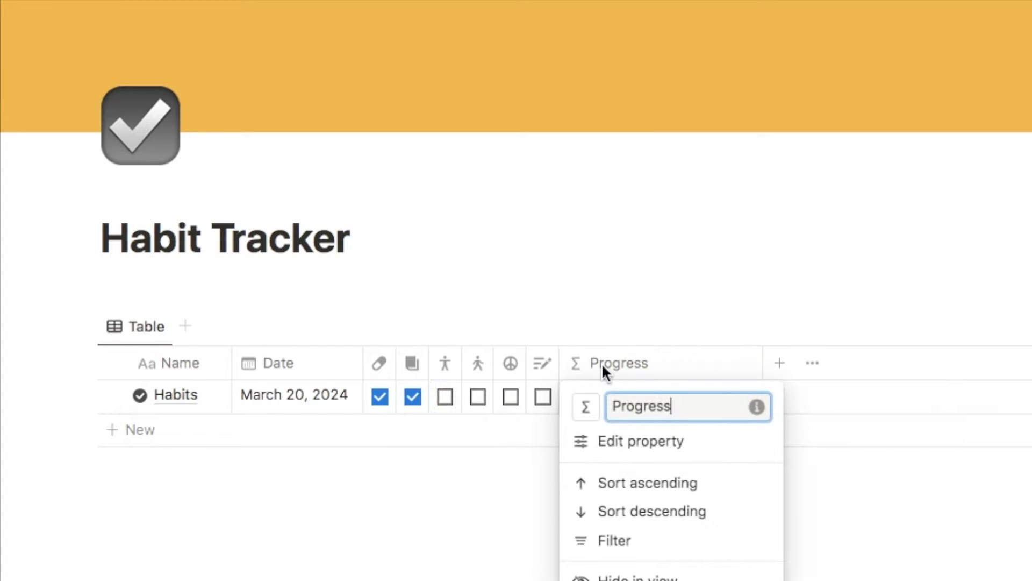
left_click(617, 443)
left_click(724, 282)
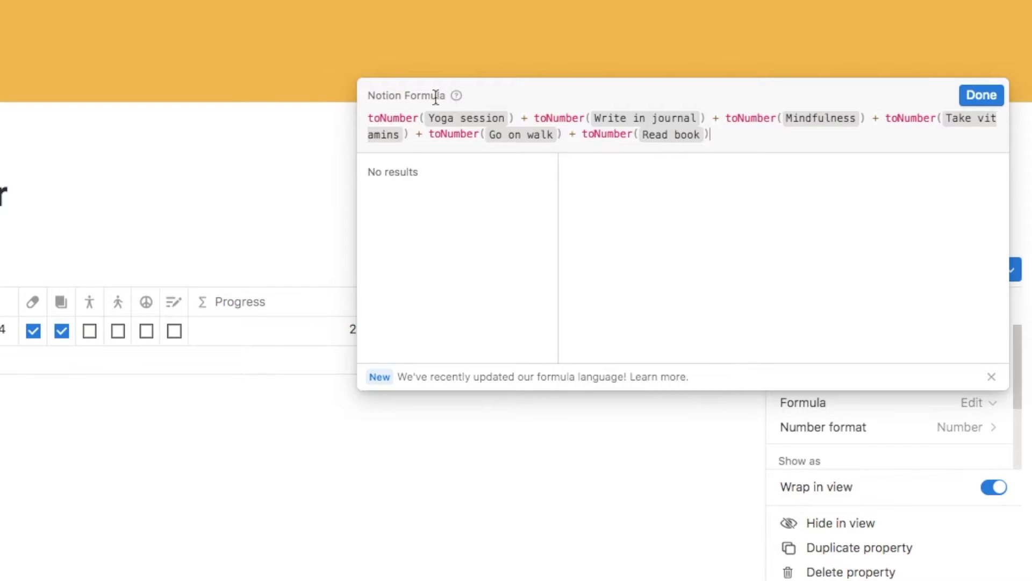
- Wrap the six-habit sum in let( ), with the closing parenthesis on its own line
left_click(370, 120)
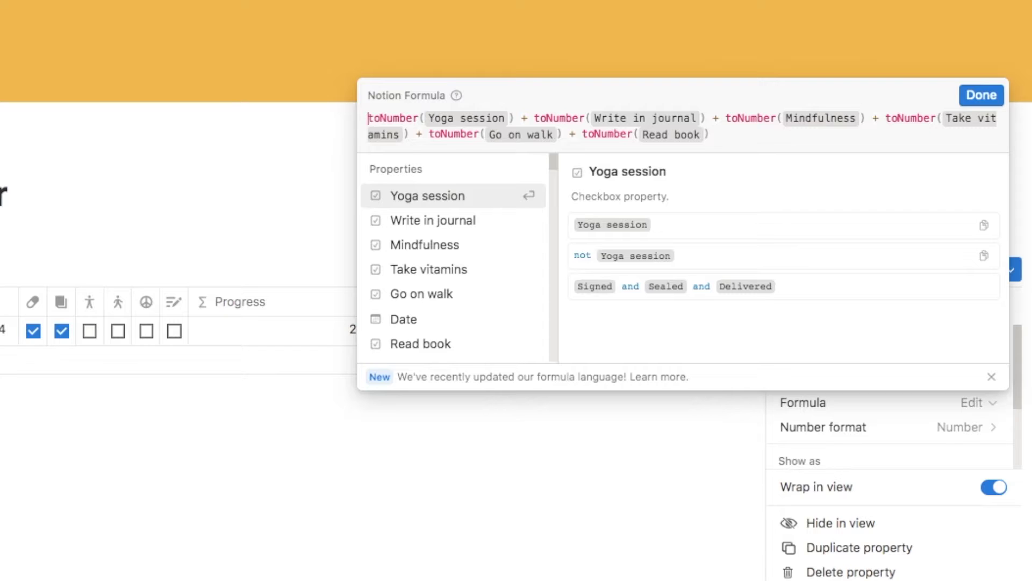
type("let(")
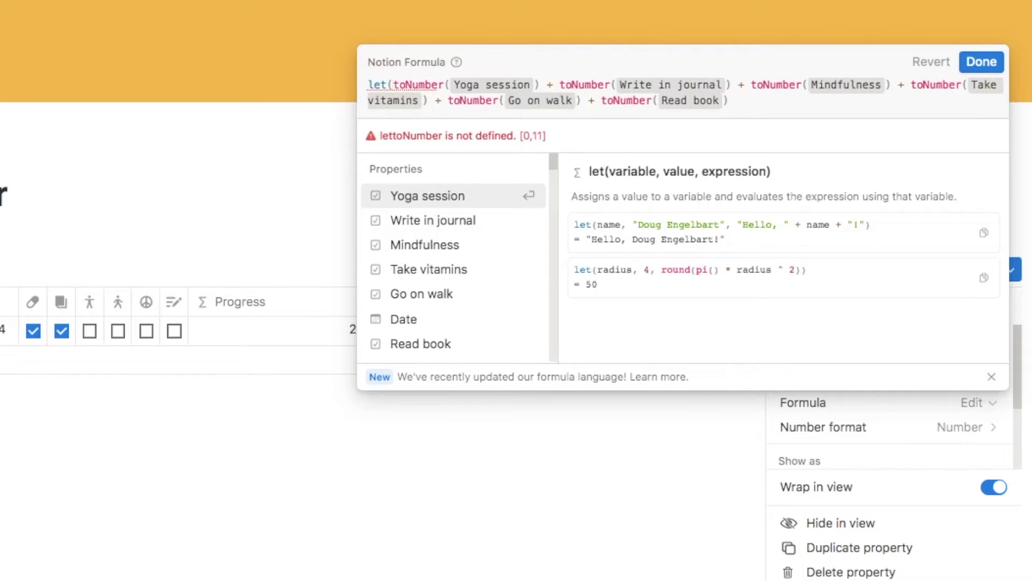
left_click(739, 104)
type(")")
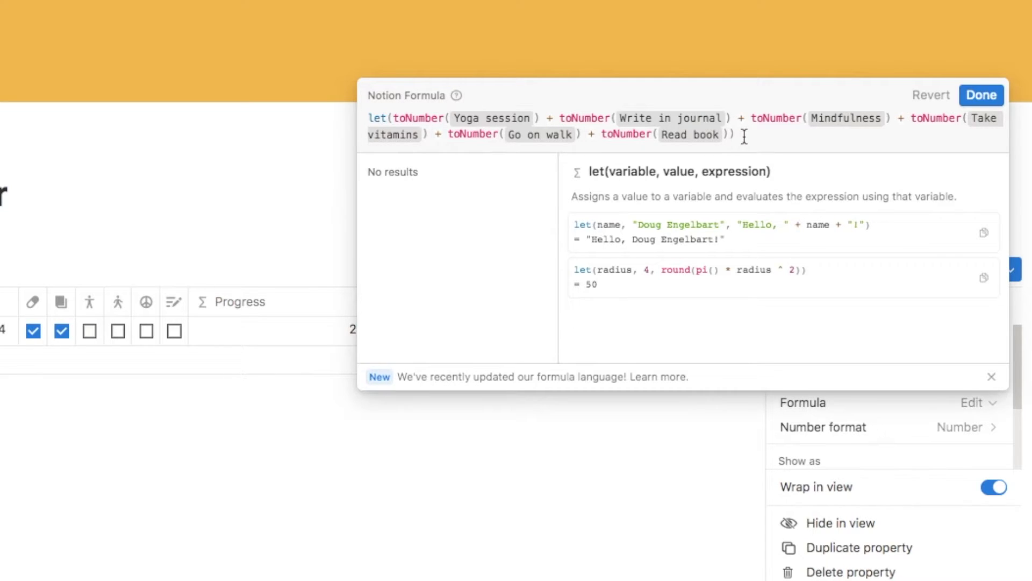
key("shift+Return")
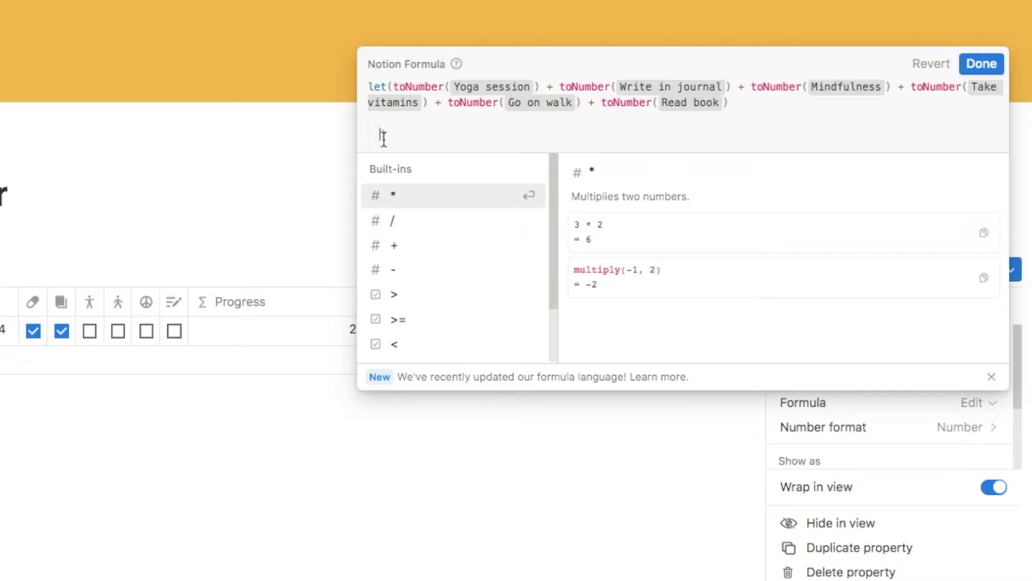
key("shift+Return")
- Add 'habitsComplete,' as the let variable and a comma after toNumber(Read book), then save
left_click(393, 88)
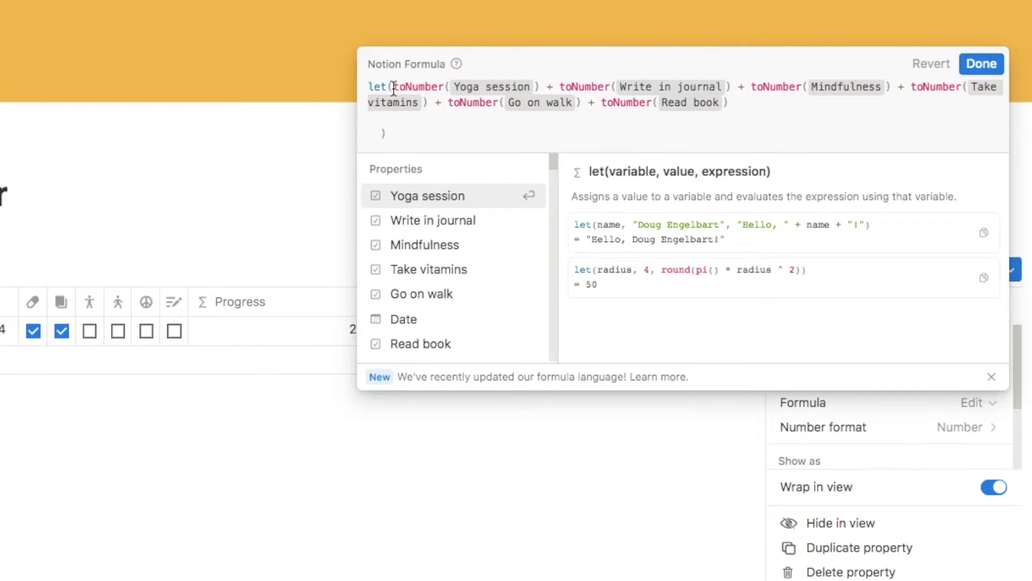
type("habitsCom")
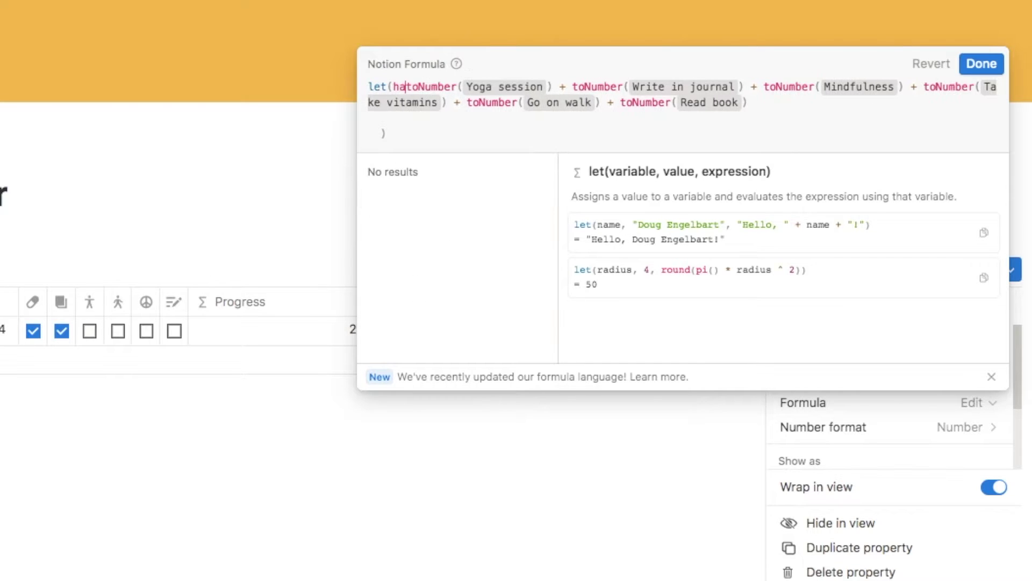
type("plete")
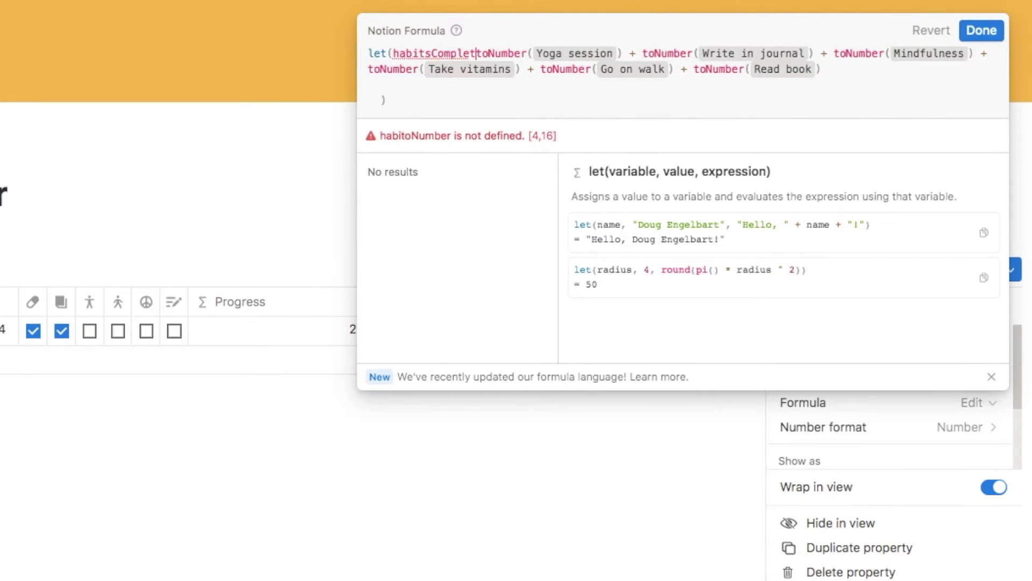
type(",")
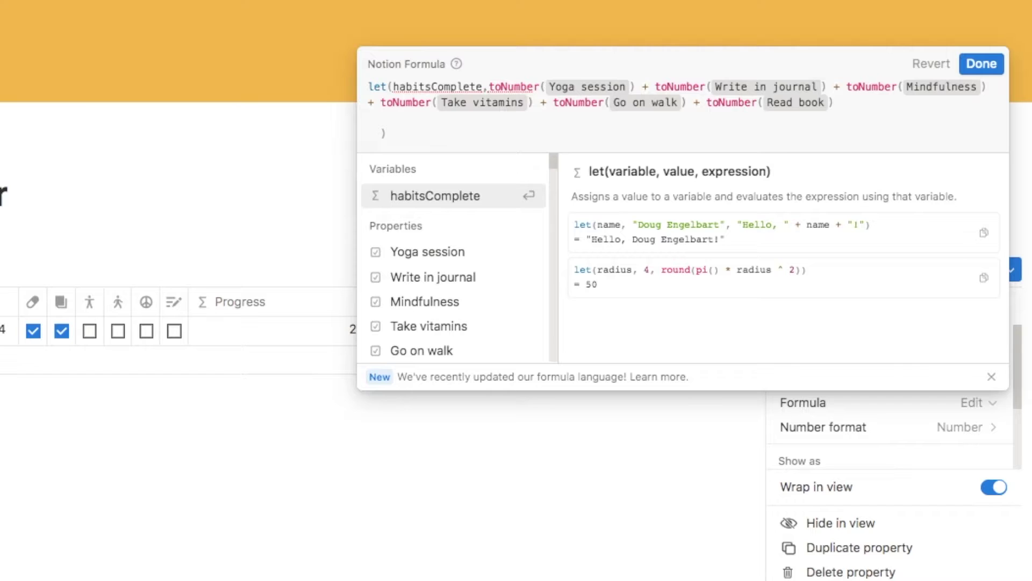
left_click_drag(393, 88, 826, 114)
left_click(842, 104)
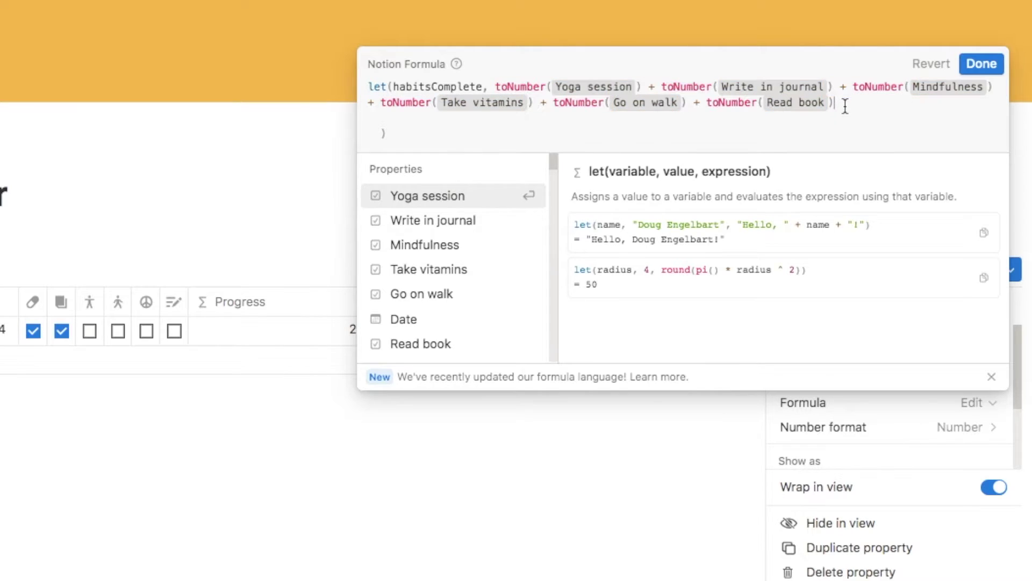
type(",")
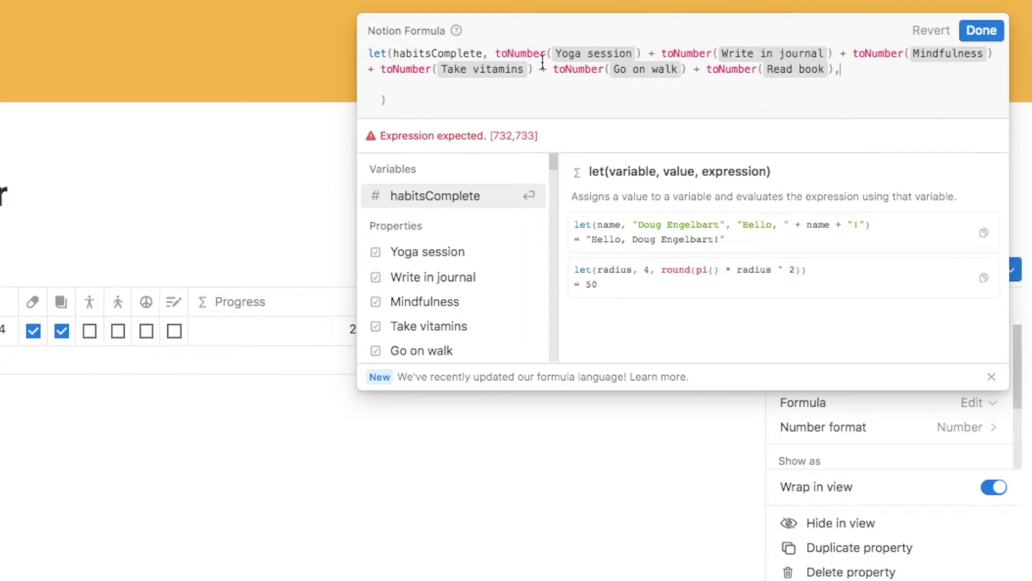
left_click(980, 31)
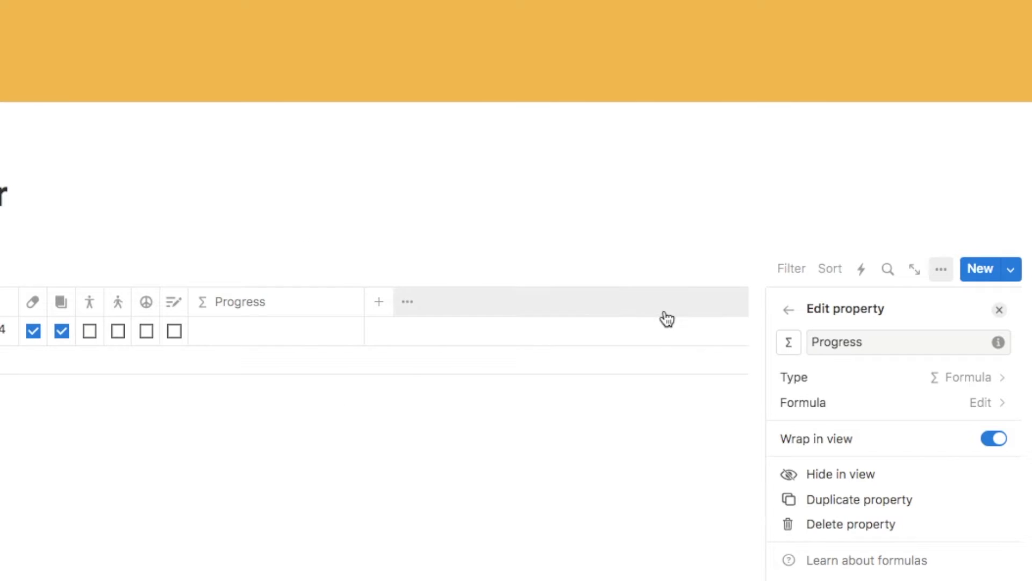
- Enter habitsComplete on the empty line as the let() result and save the formula
left_click(797, 407)
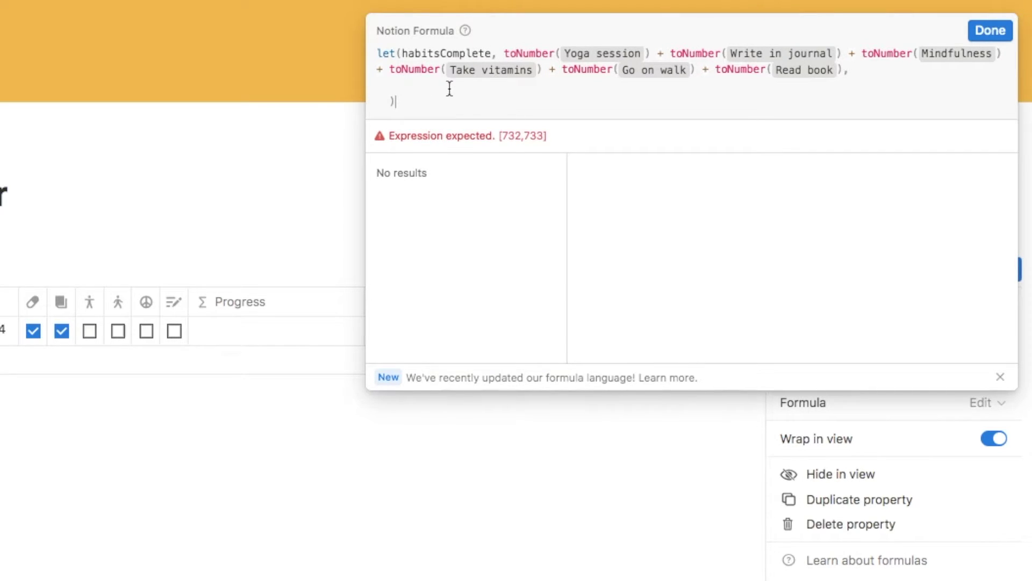
left_click(426, 88)
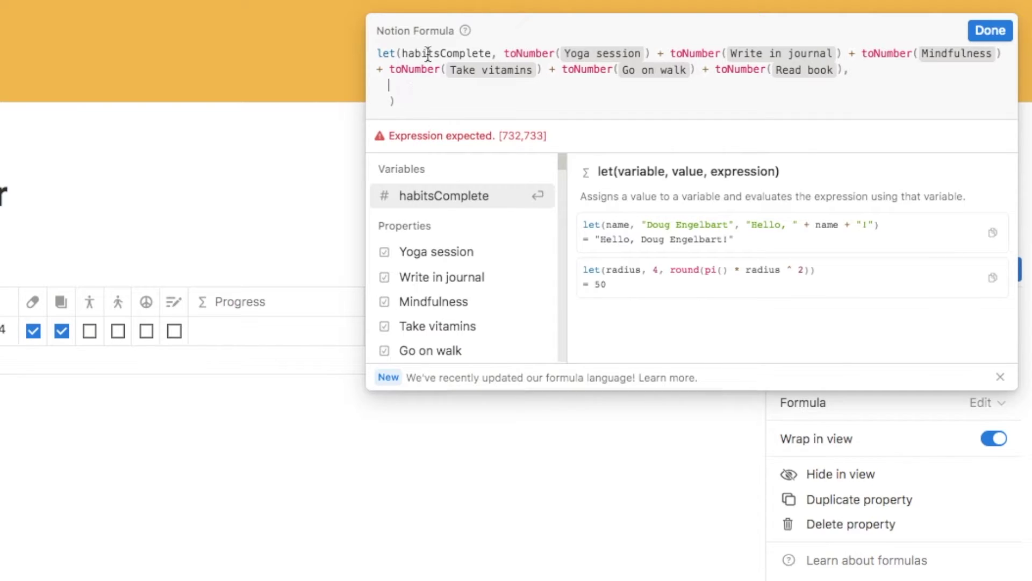
type("habit")
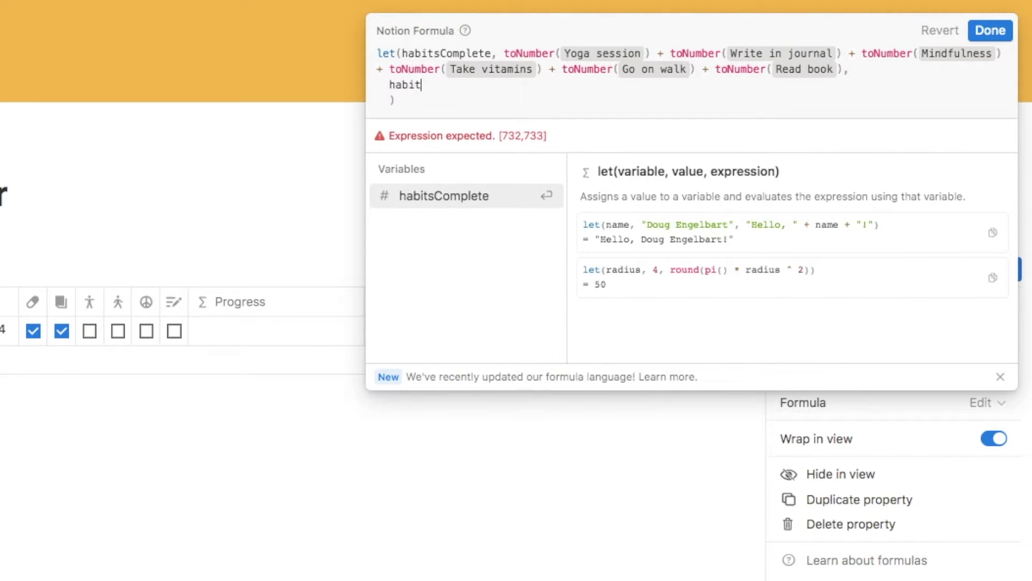
key("Return")
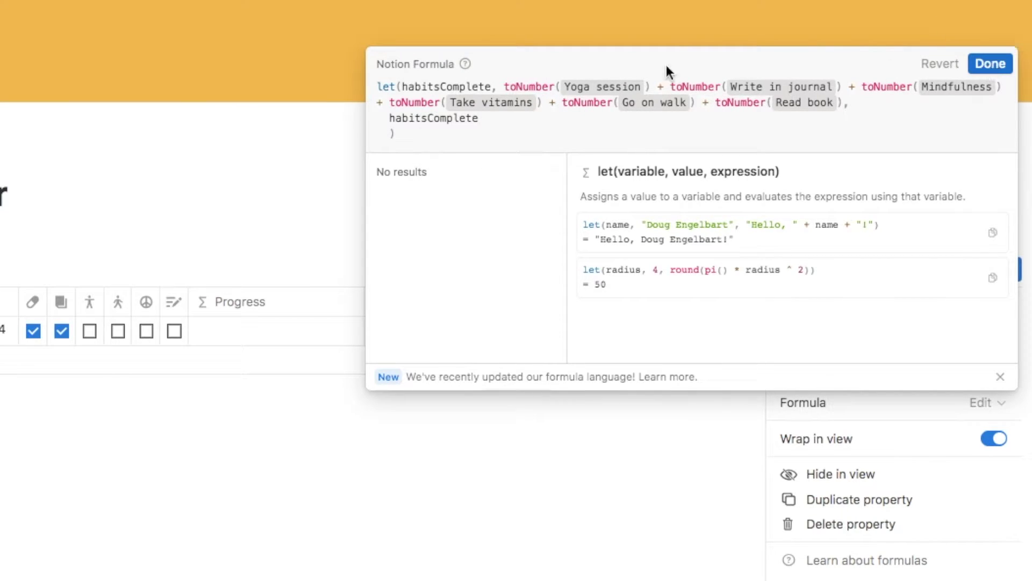
left_click(992, 65)
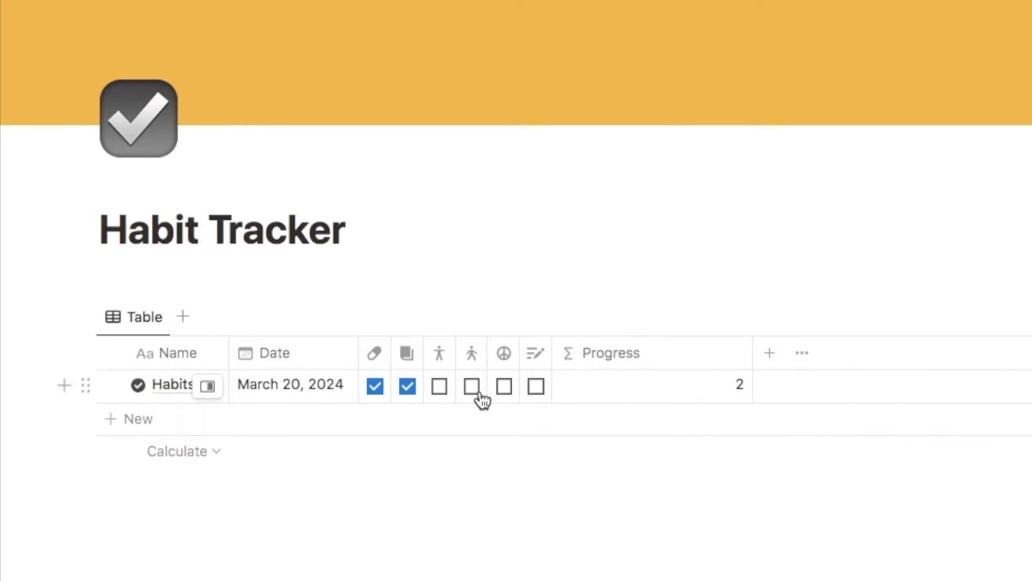
- Tick habits three to five, then untick the fourth so Progress reads 4
left_click(439, 387)
left_click(471, 387)
left_click(504, 387)
left_click(472, 387)
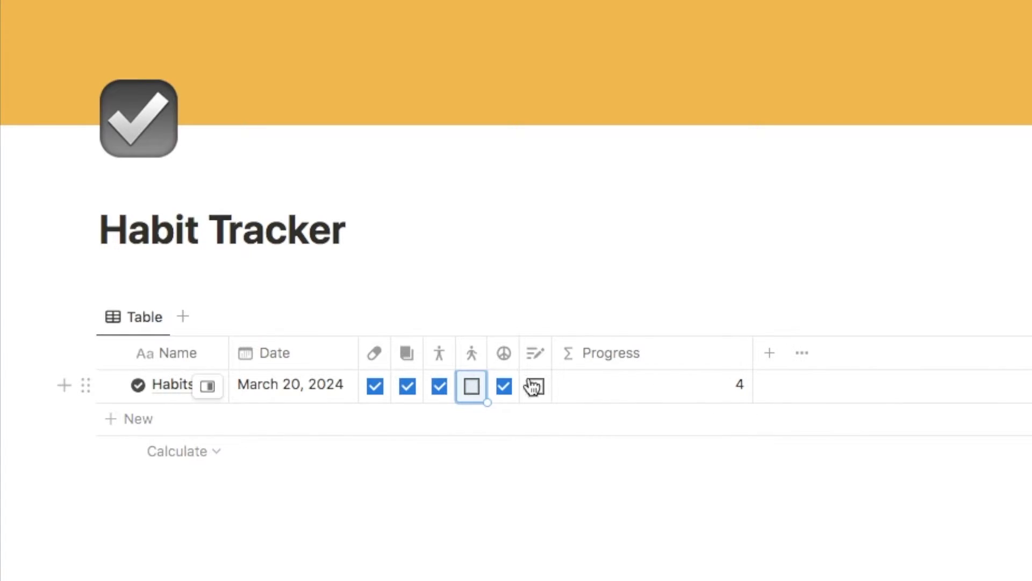
left_click(618, 361)
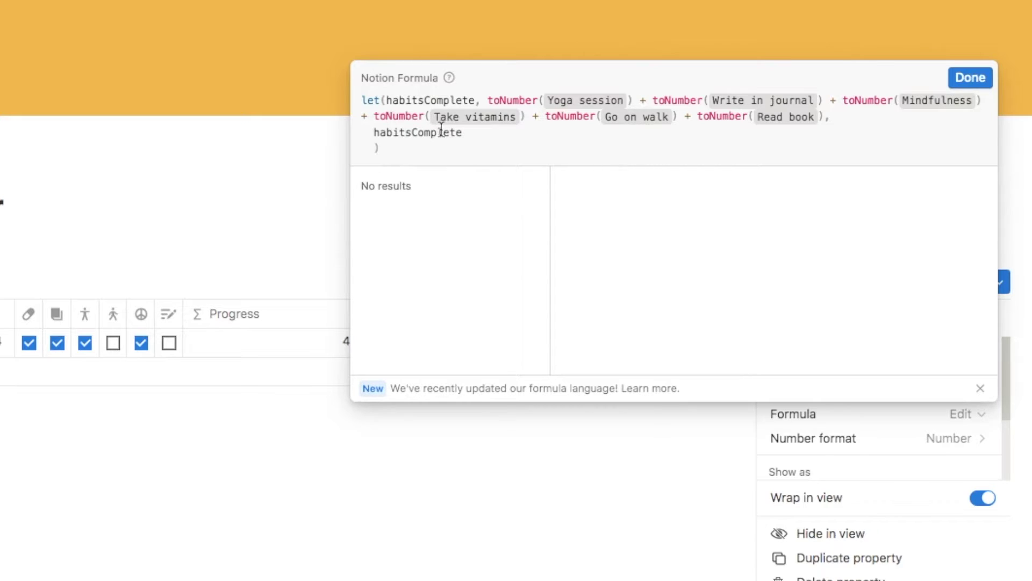
- Swap the returned habitsComplete for an empty ifs() with a blank line between its parentheses
left_click_drag(462, 132, 377, 133)
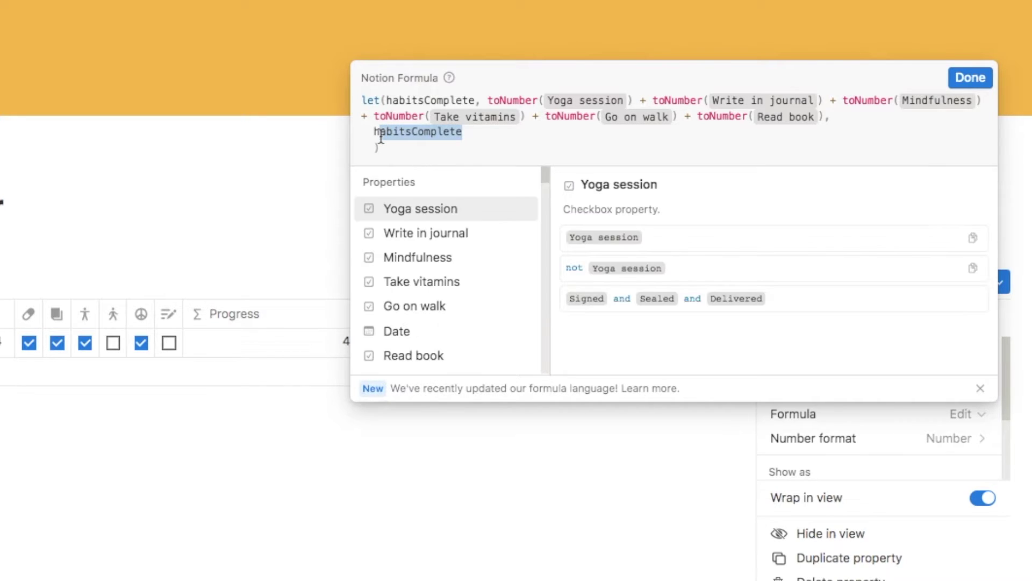
key("BackSpace")
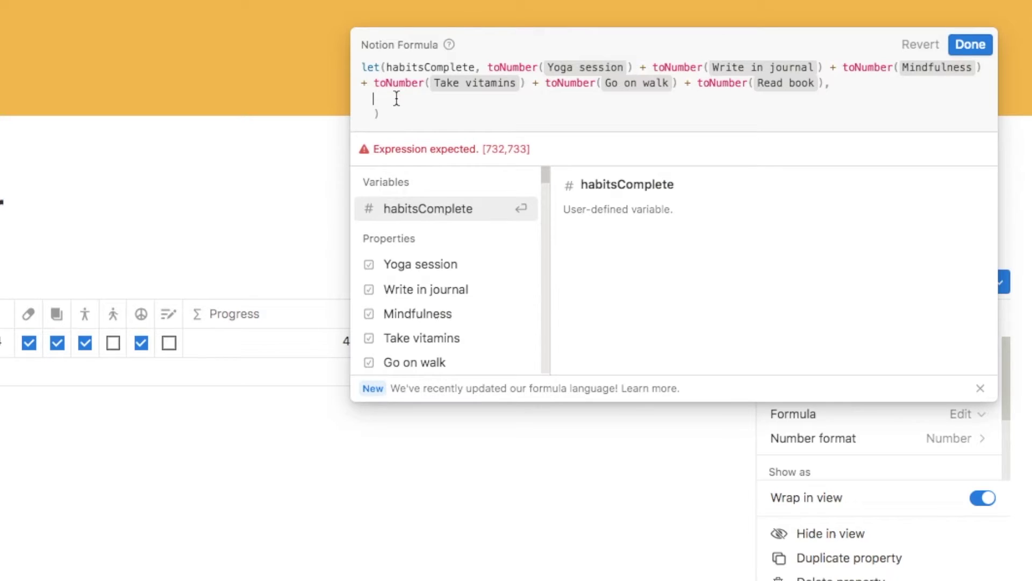
type("ifs")
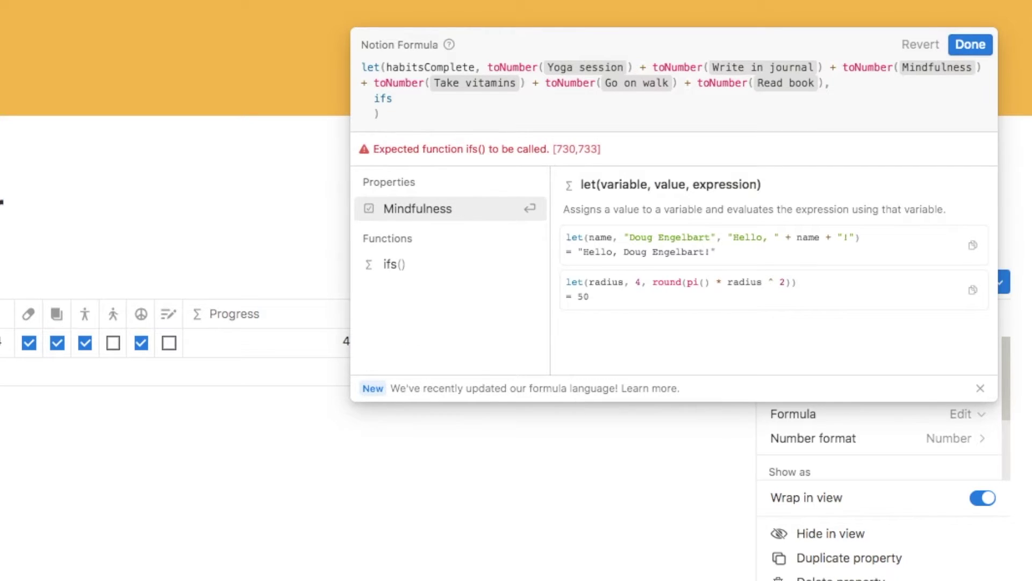
type("()")
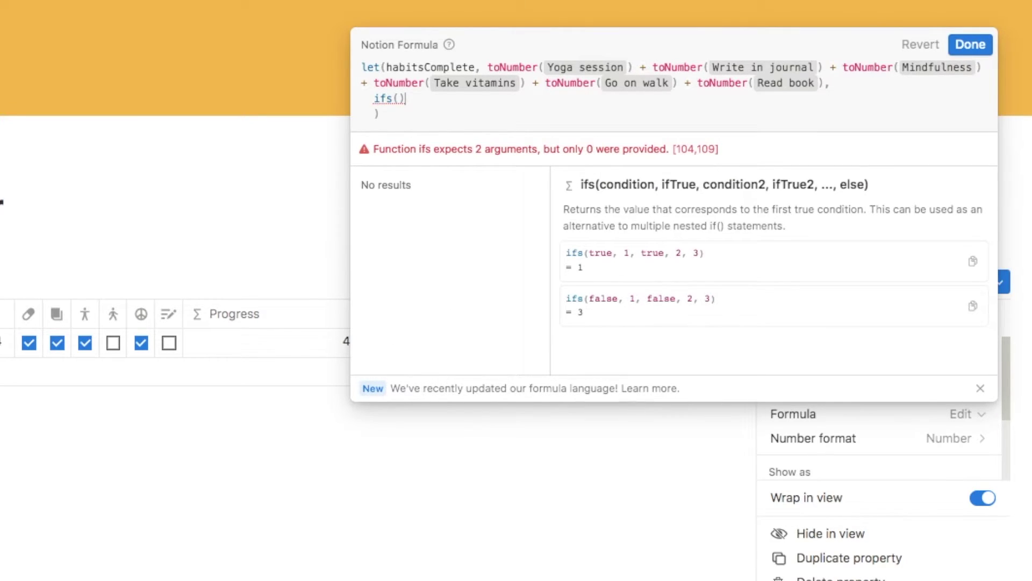
left_click(398, 99)
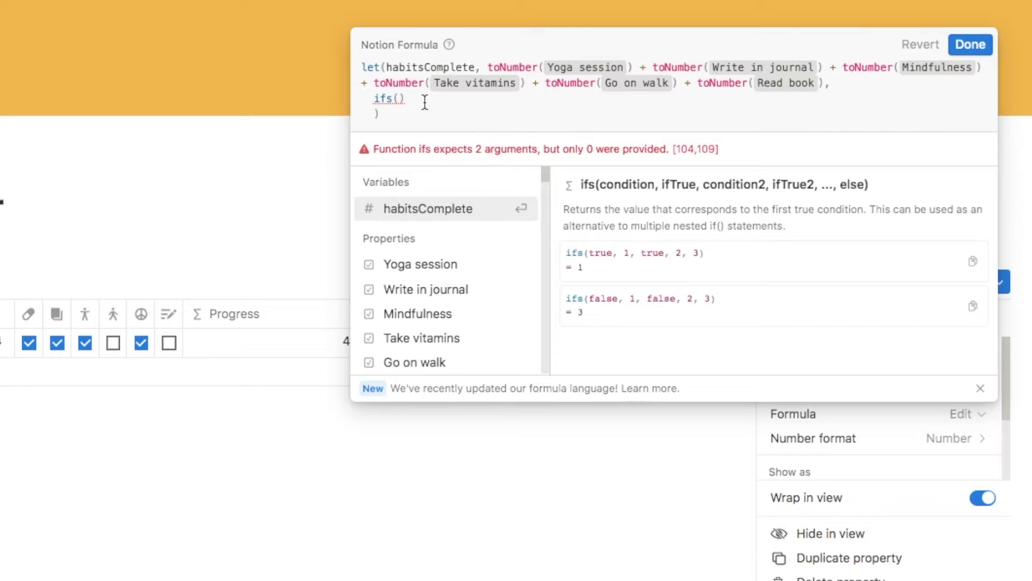
key("Return")
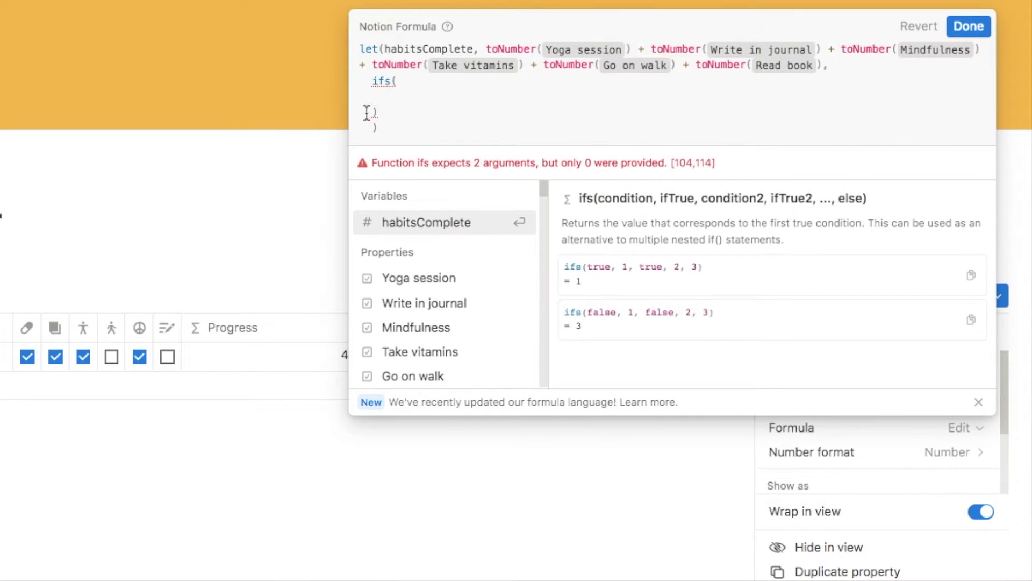